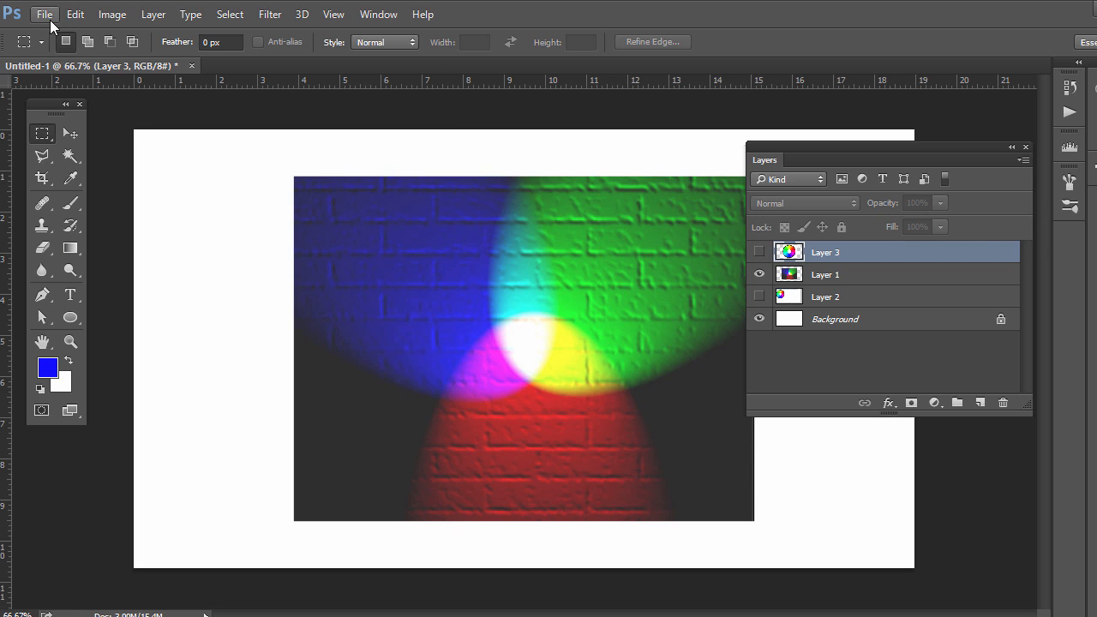
- Examine the red, green and blue values of the foreground colour in the Color Picker, leaving the colour as it is
left_click(48, 368)
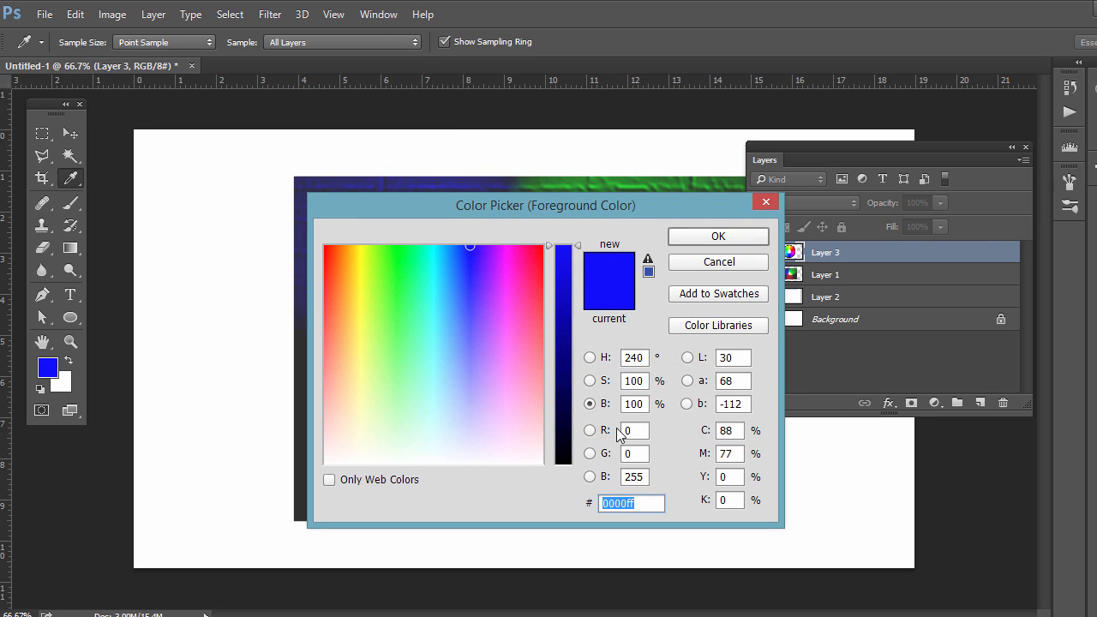
left_click(632, 454)
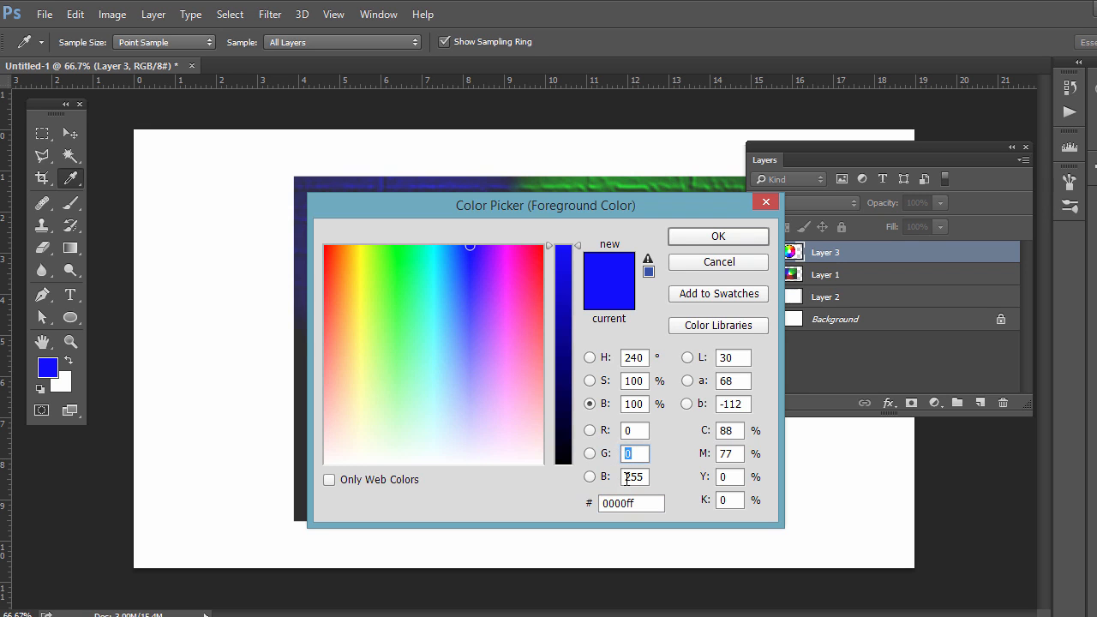
left_click(641, 478)
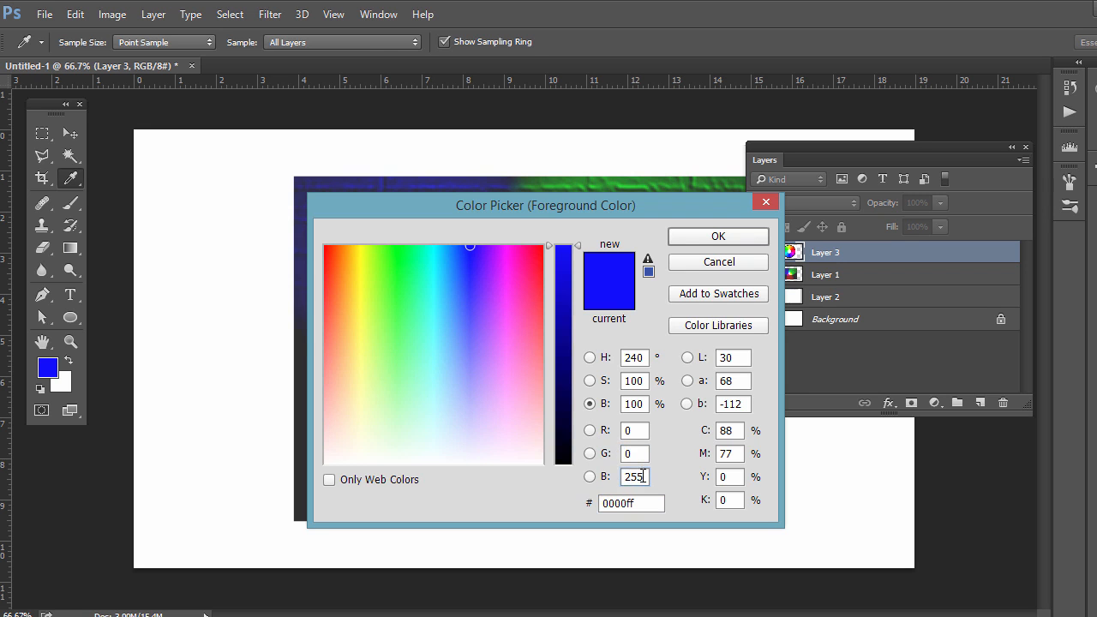
left_click(632, 431)
left_click(719, 261)
key("m")
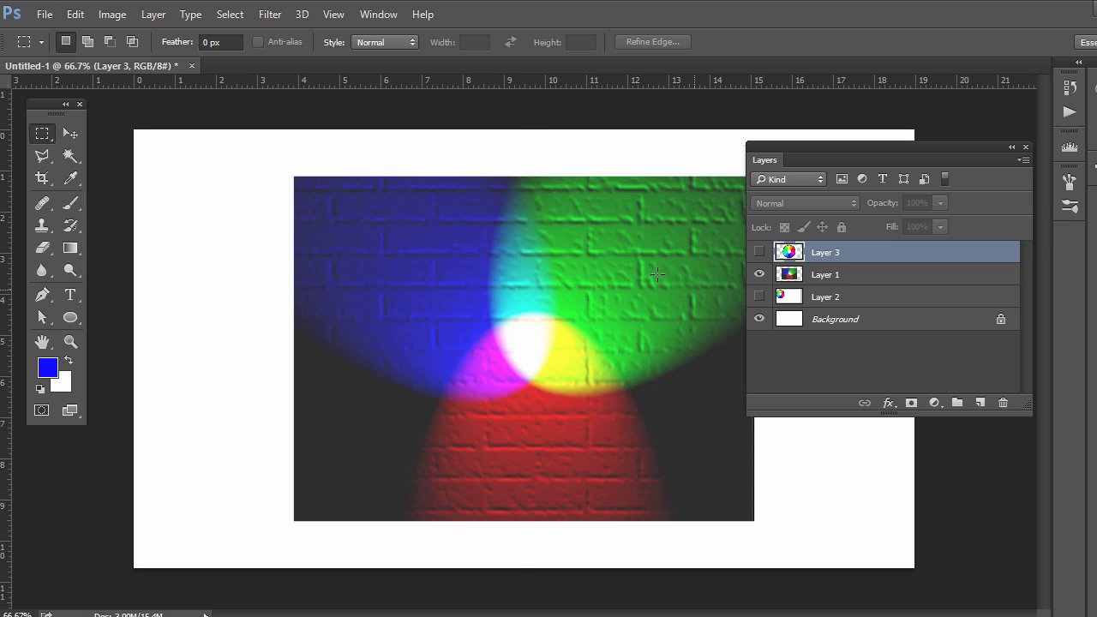
- Display the document's channels, examine the RGB, Red, Green and Blue entries, and close the channel list
left_click(378, 15)
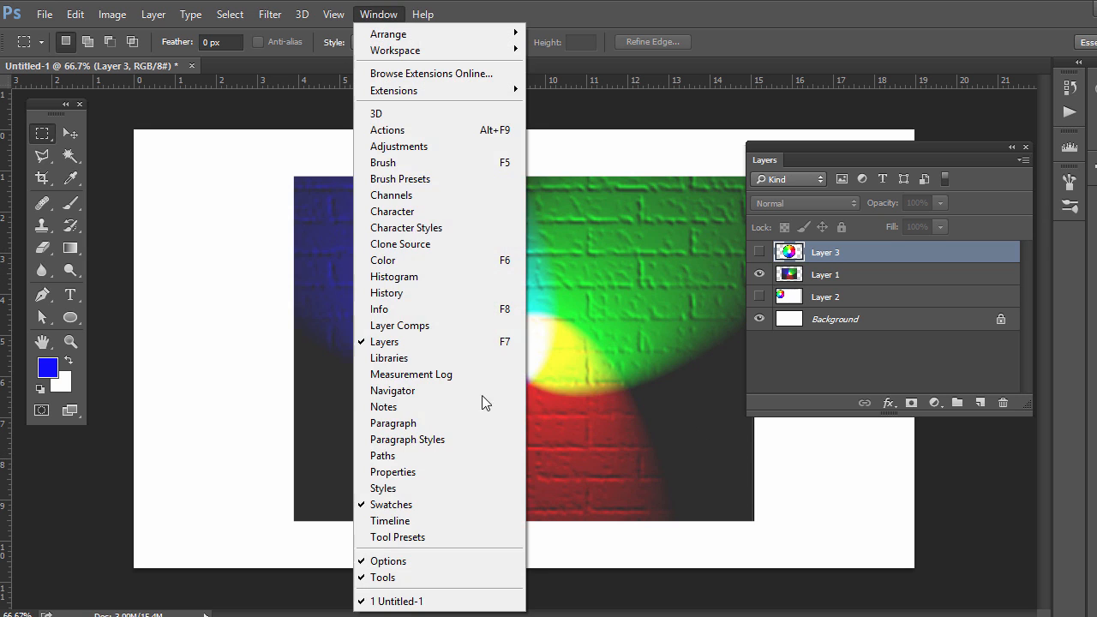
left_click(428, 195)
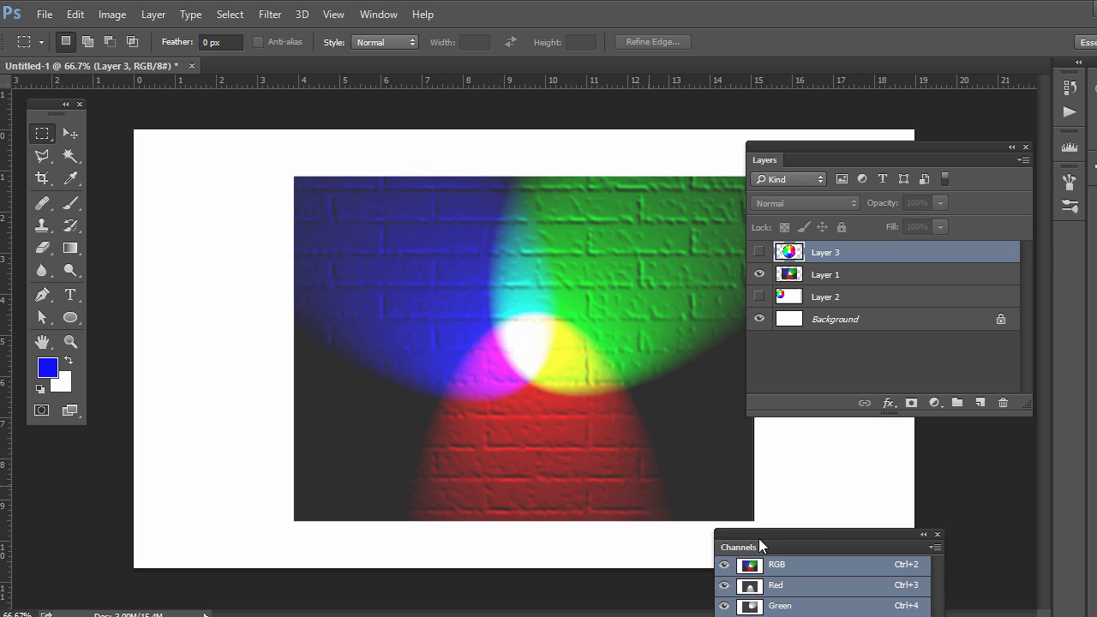
left_click_drag(815, 532, 838, 375)
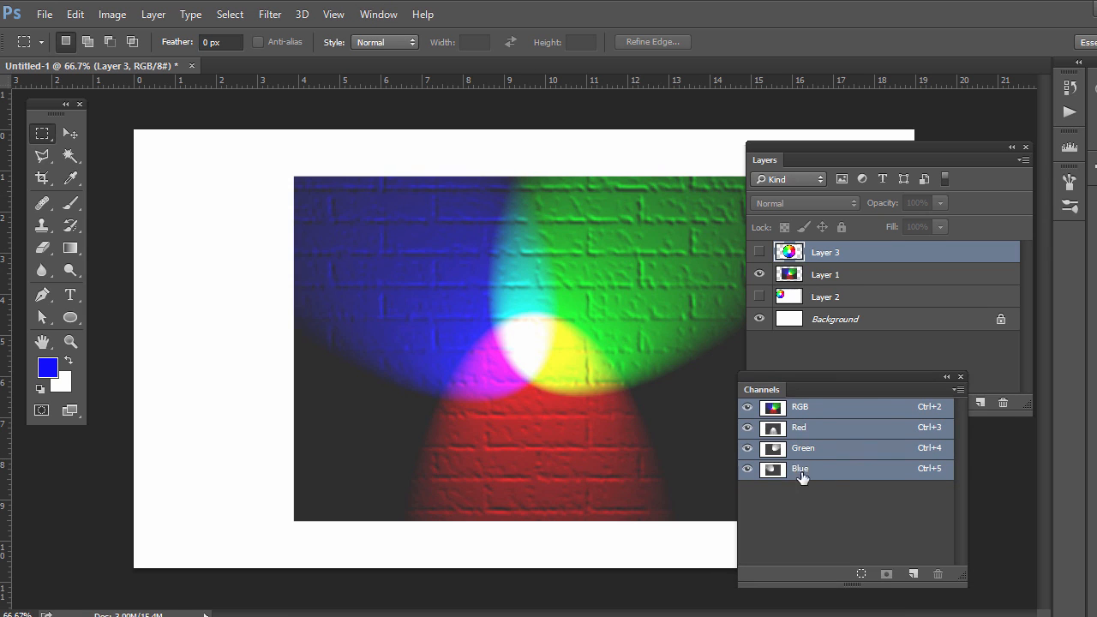
left_click(959, 377)
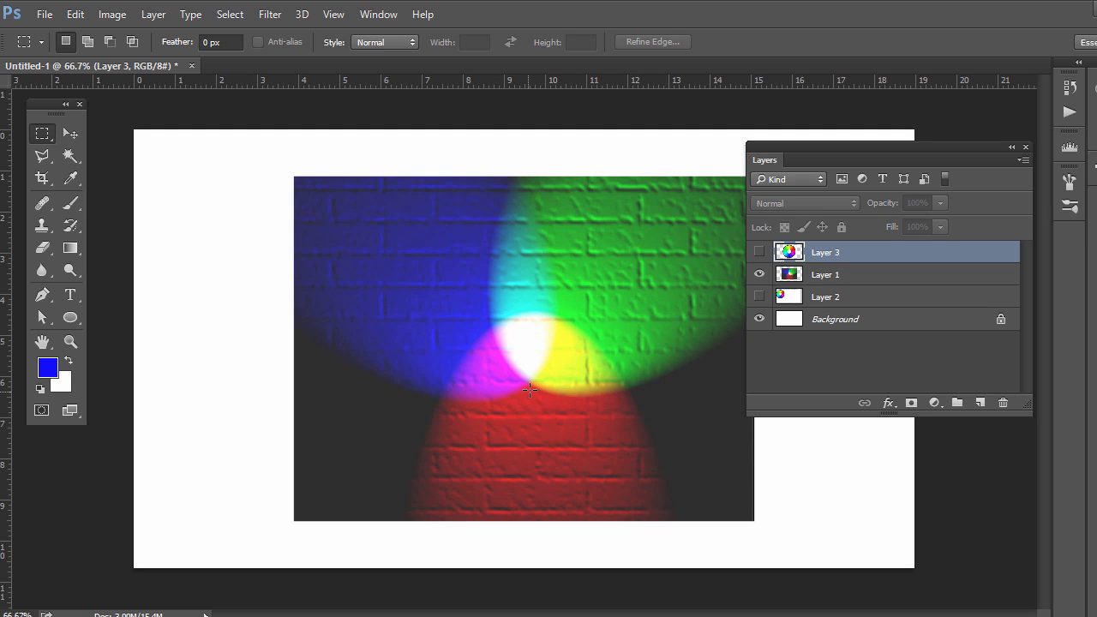
- Hide Layer 1 with the coloured lights and show Layer 3 with the colour wheel
left_click(759, 274)
left_click(759, 252)
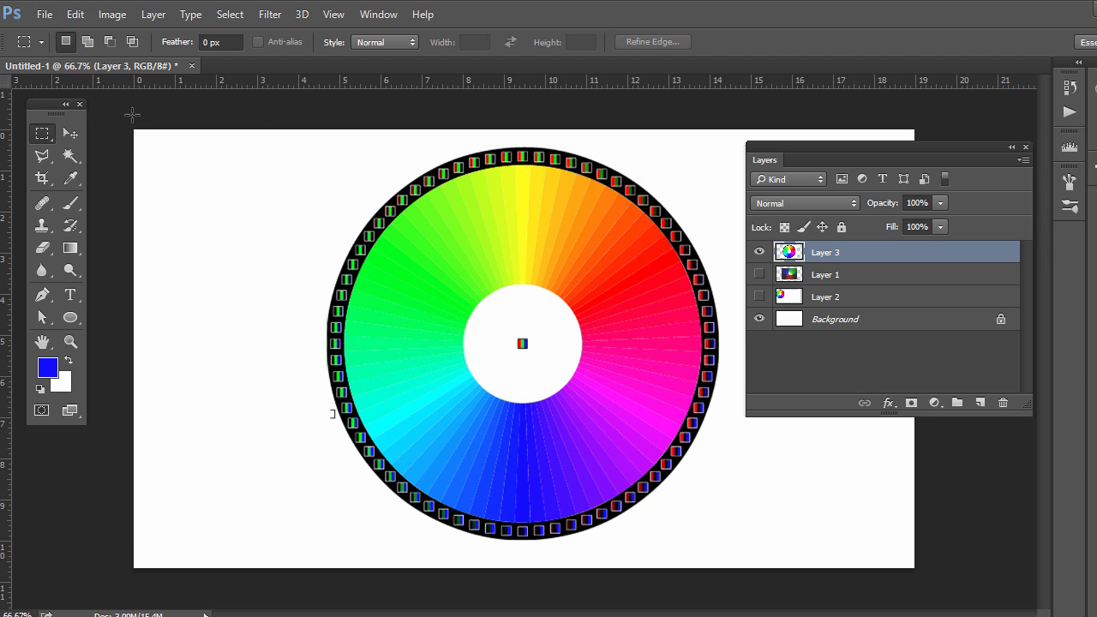
- Create a new 1920 x 1080 pixel document at 72 pixels/inch in 8 bit RGB Color with a white background
left_click(44, 16)
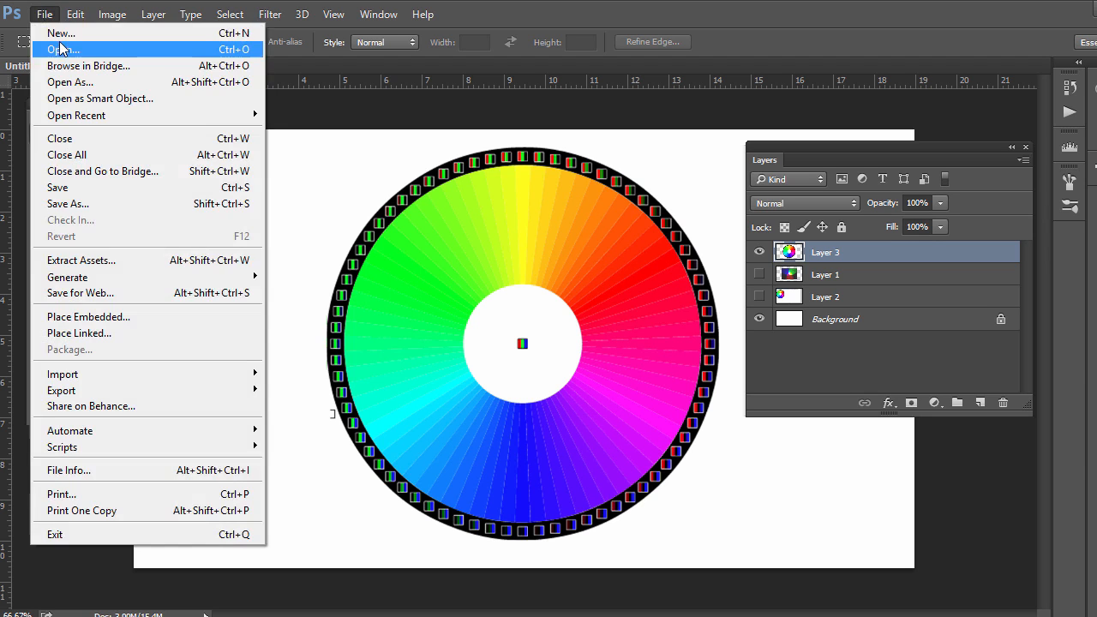
left_click(48, 29)
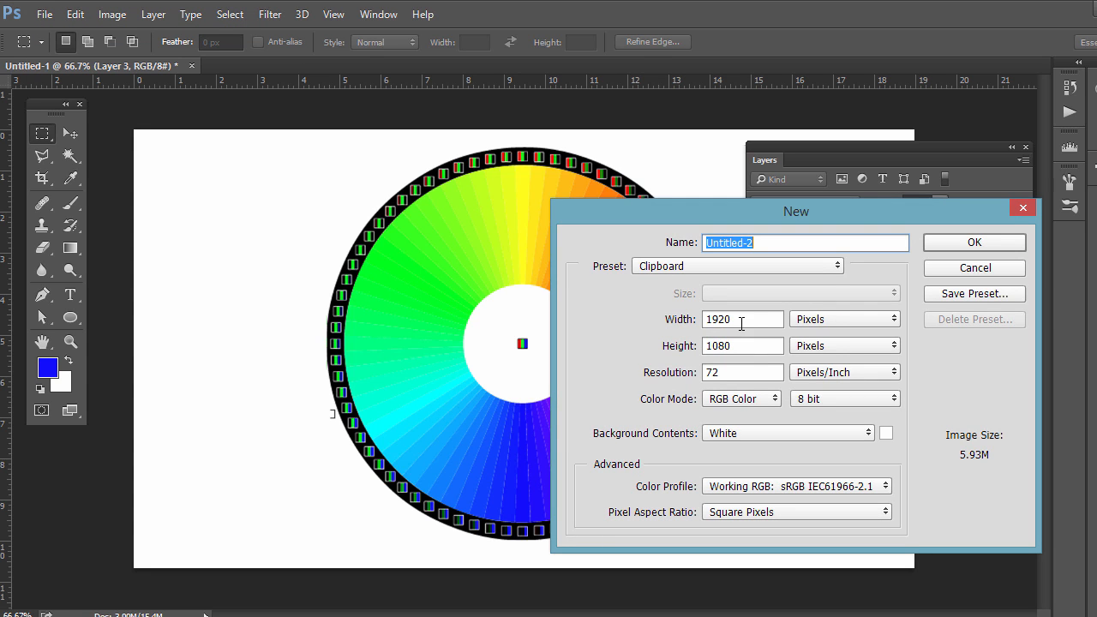
left_click(982, 235)
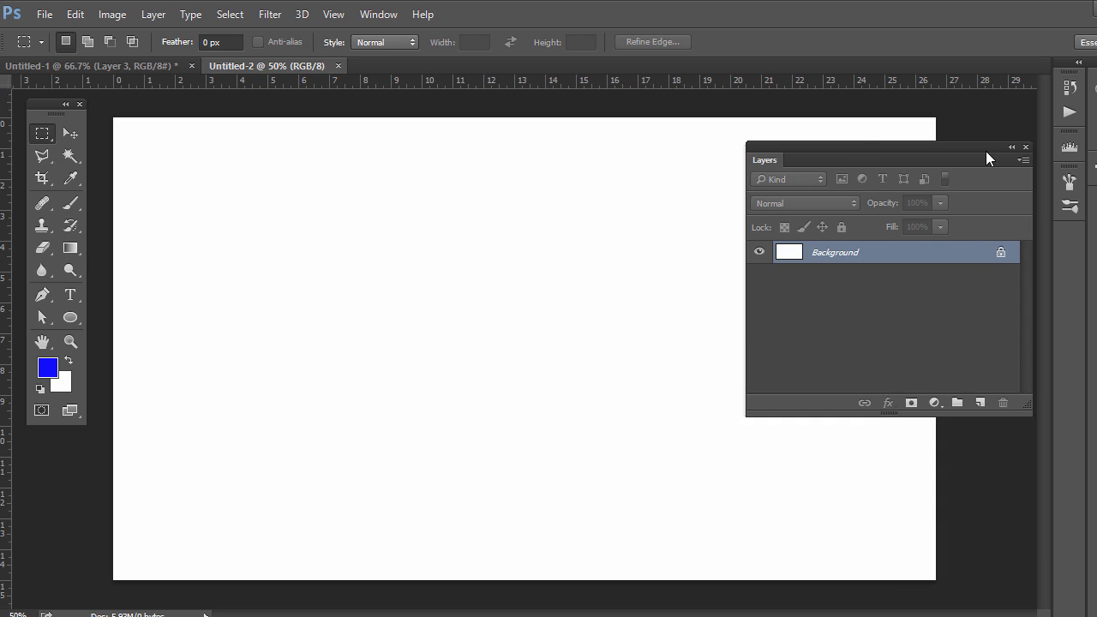
left_click_drag(982, 147, 962, 211)
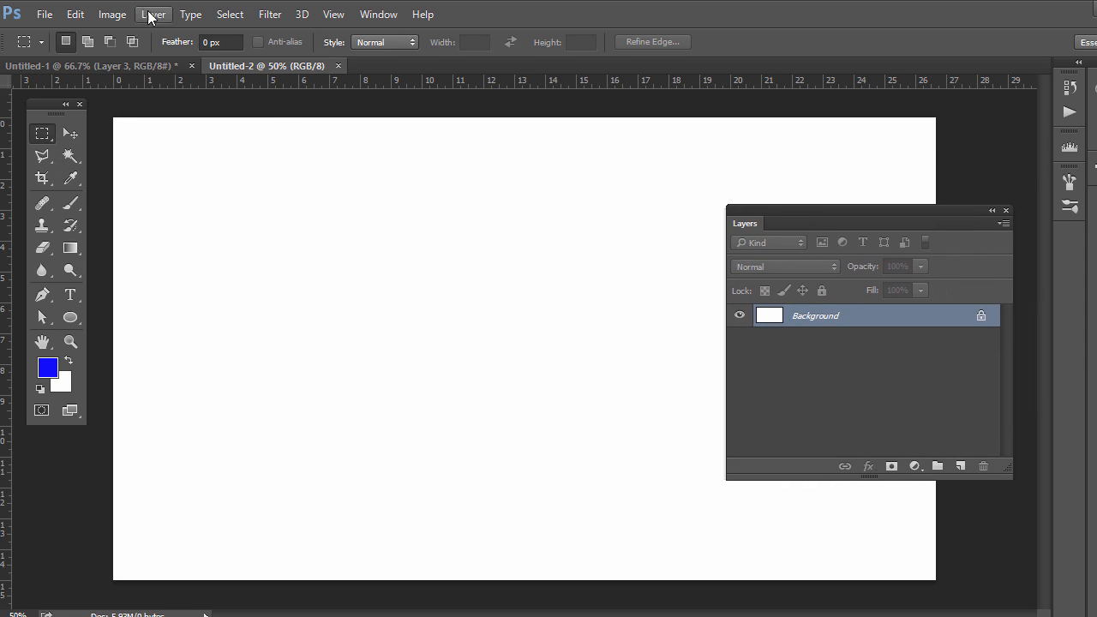
left_click(45, 16)
left_click(49, 17)
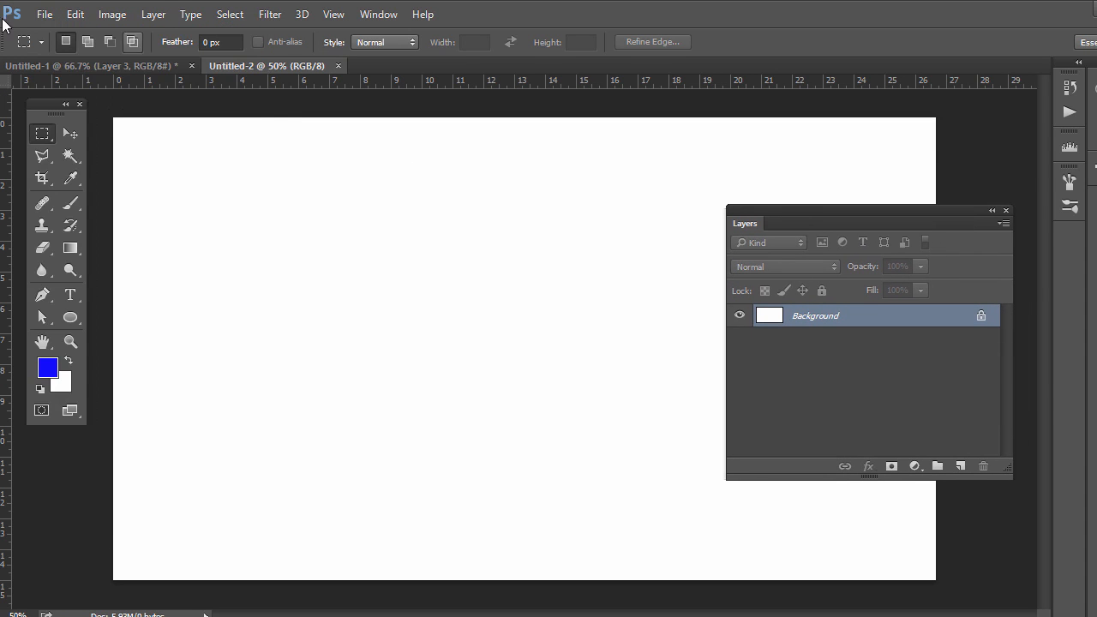
left_click(45, 14)
left_click(53, 32)
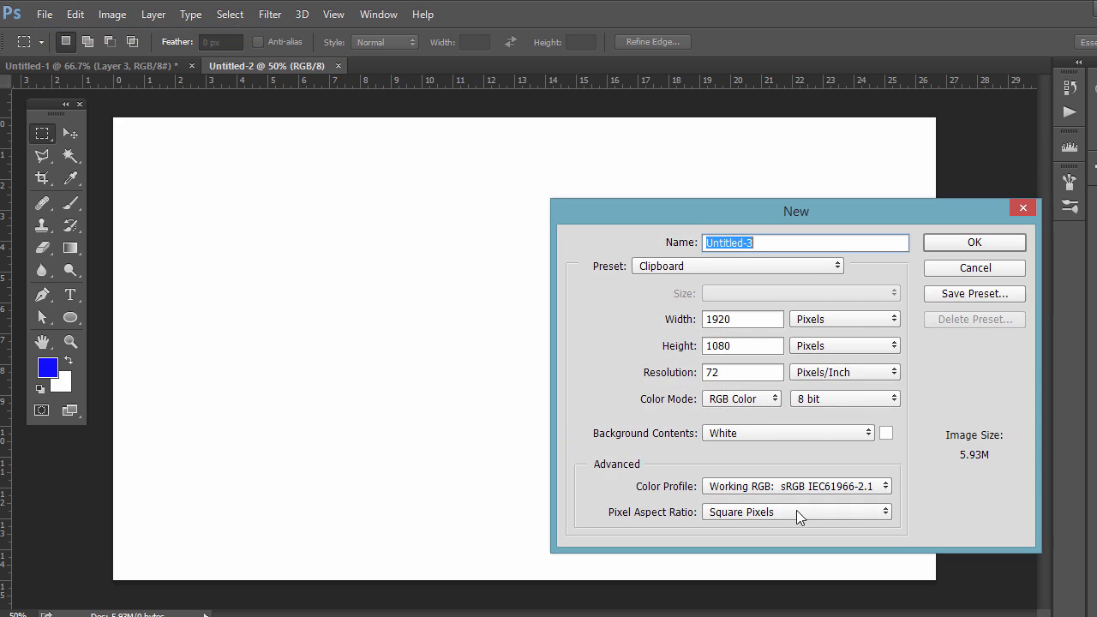
left_click(968, 269)
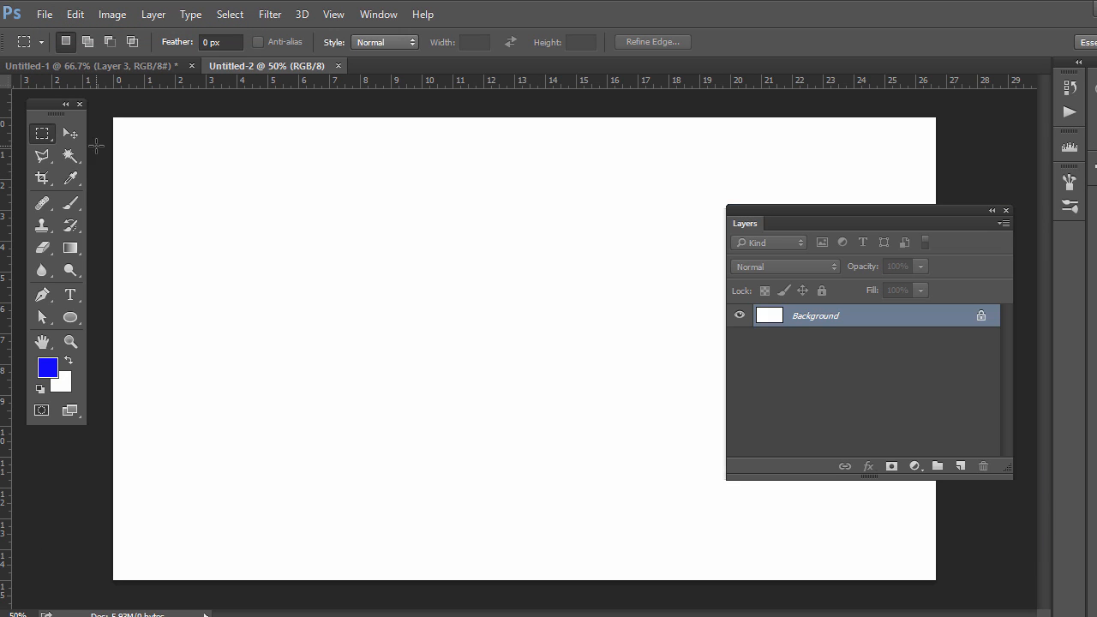
- Set the foreground colour to black (000000)
left_click(48, 369)
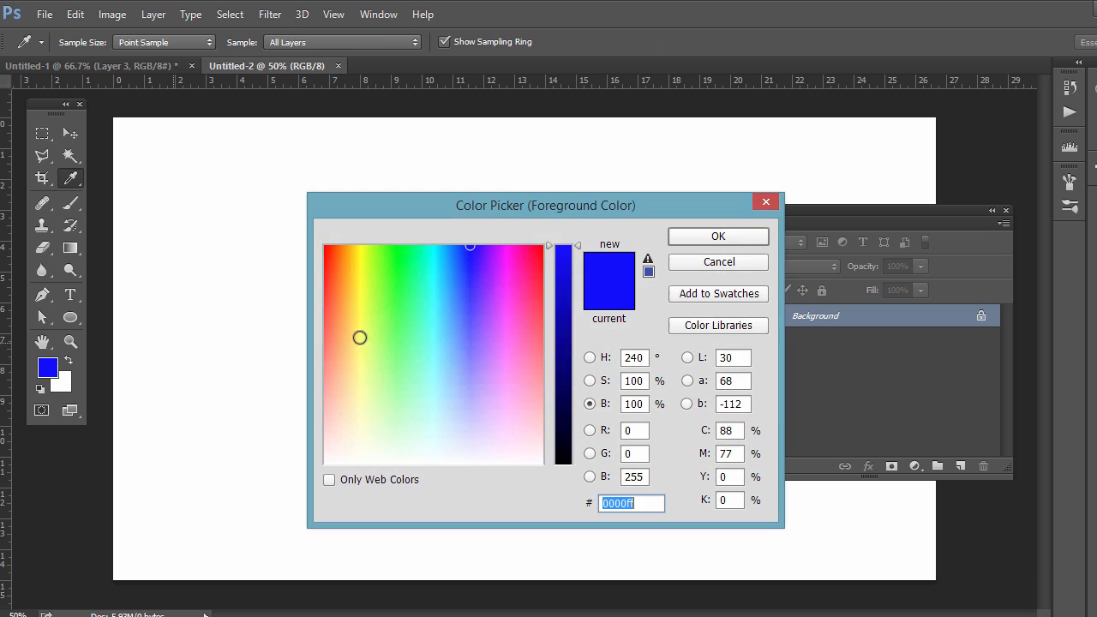
left_click_drag(567, 455, 558, 493)
left_click(407, 375)
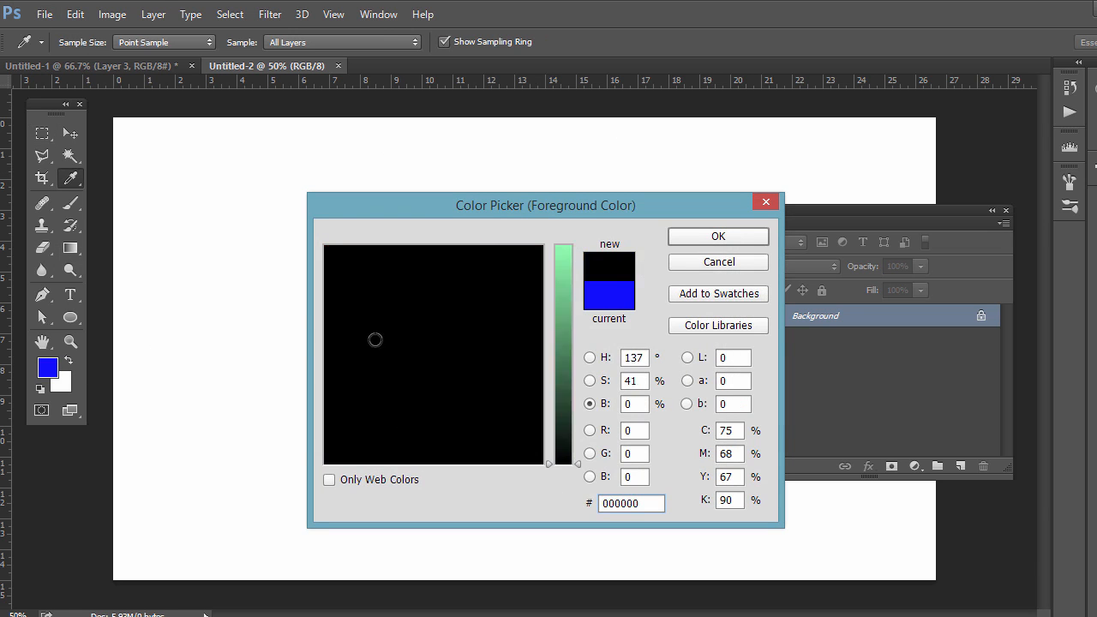
left_click_drag(375, 340, 252, 217)
left_click(692, 238)
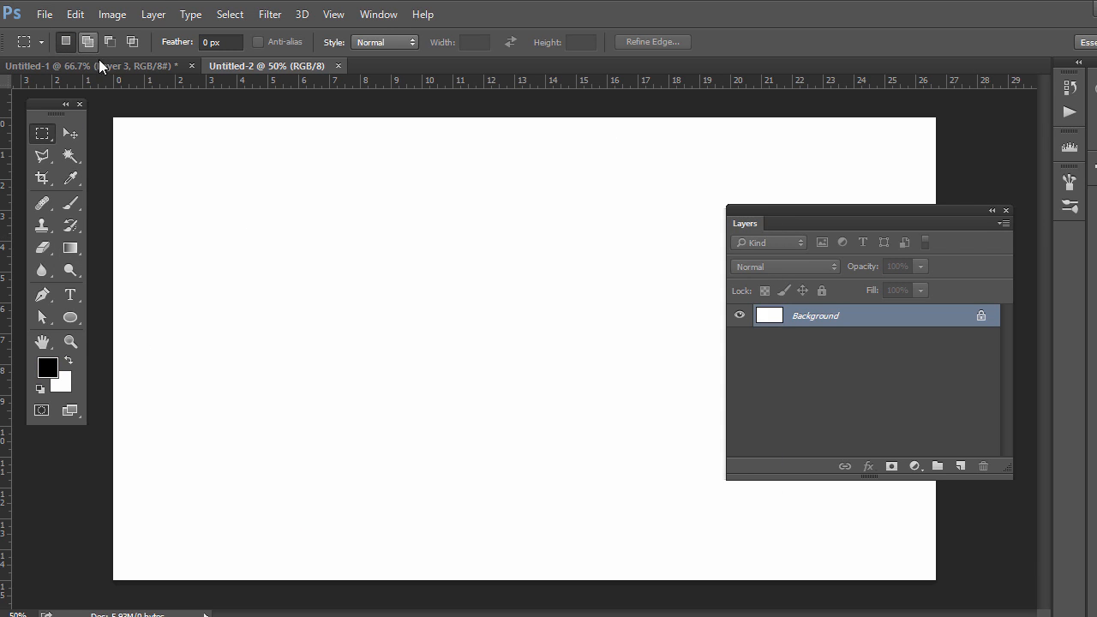
- Fill the blank canvas with a horizontal black-to-white linear gradient across its full width, keeping the layer list clear of it
left_click(72, 249)
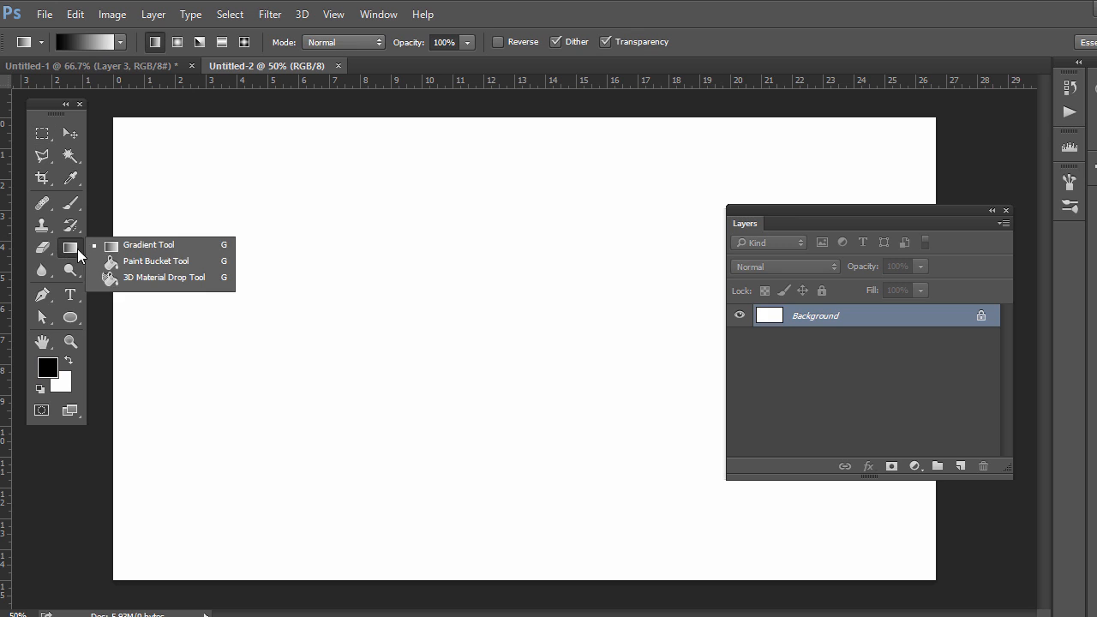
left_click(112, 246)
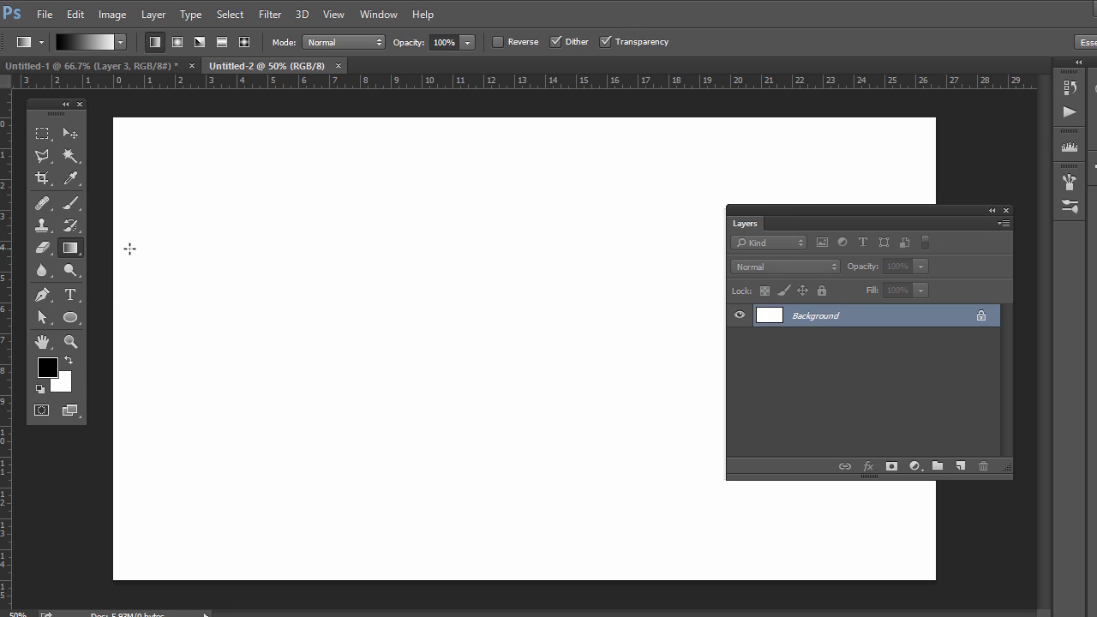
left_click_drag(109, 253, 824, 291)
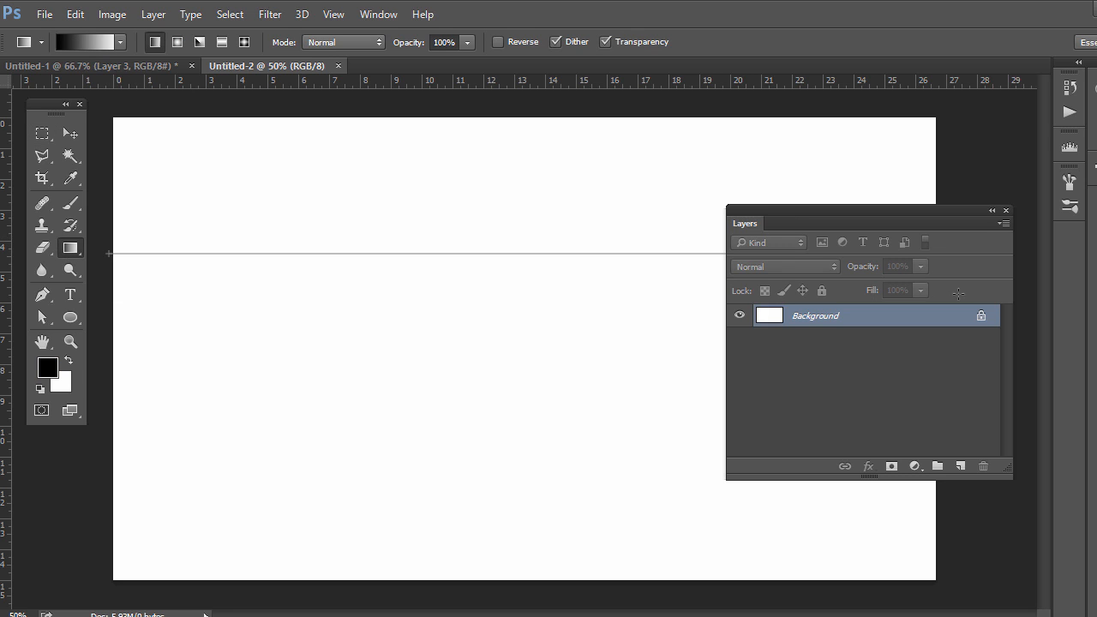
left_click_drag(958, 293, 960, 295)
left_click_drag(811, 223, 865, 444)
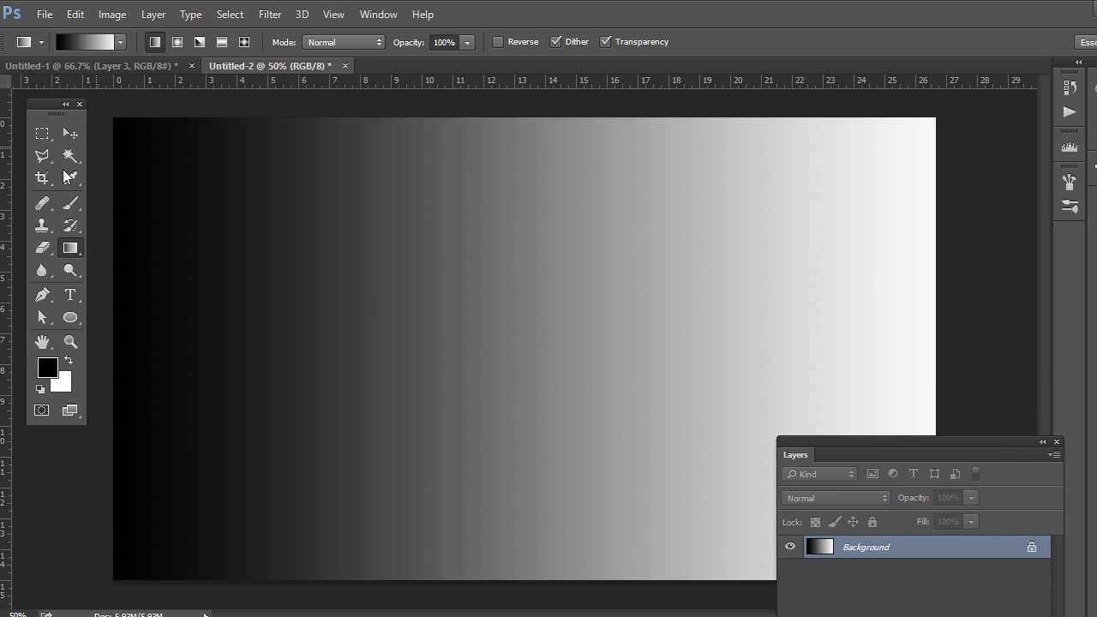
- Crop the gradient canvas from its lower edge to a full-width strip about 332 pixels high
left_click(42, 177)
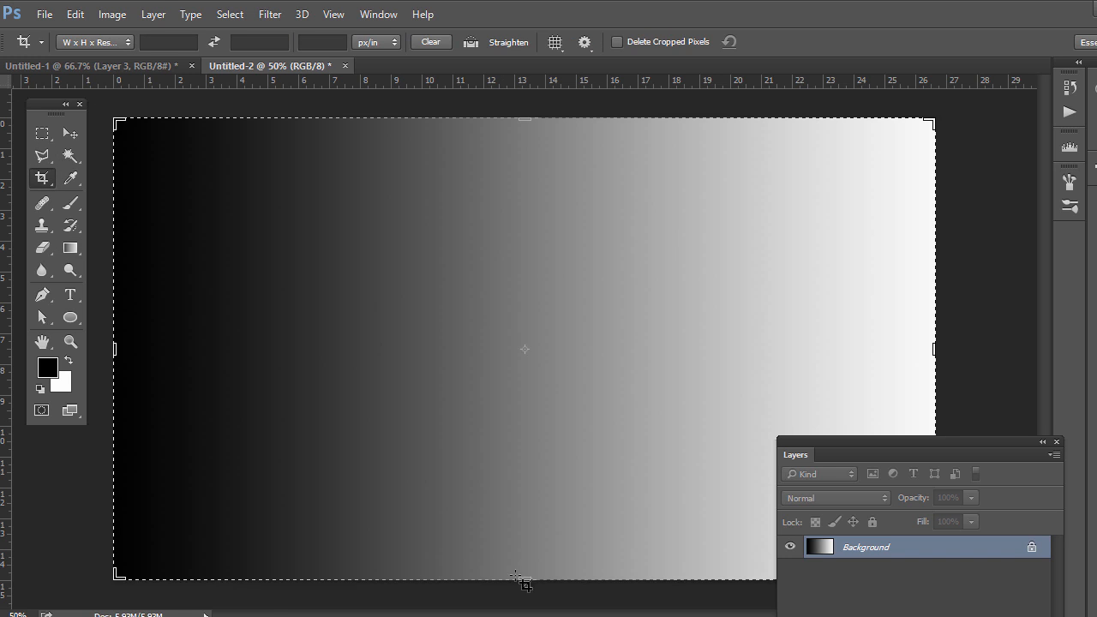
left_click_drag(524, 581, 533, 417)
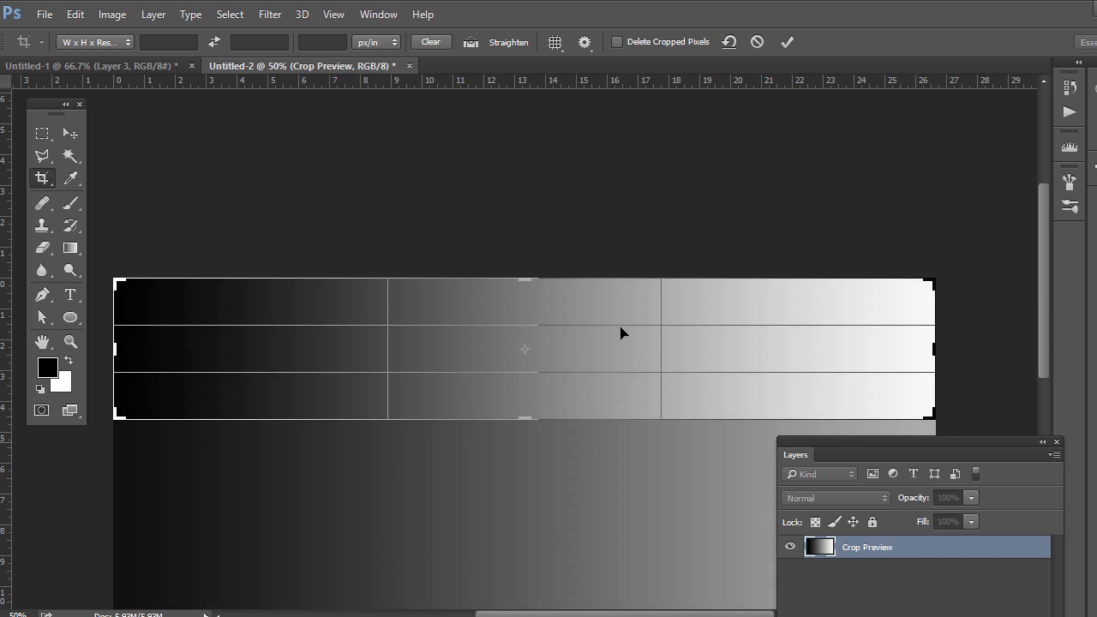
key("Return")
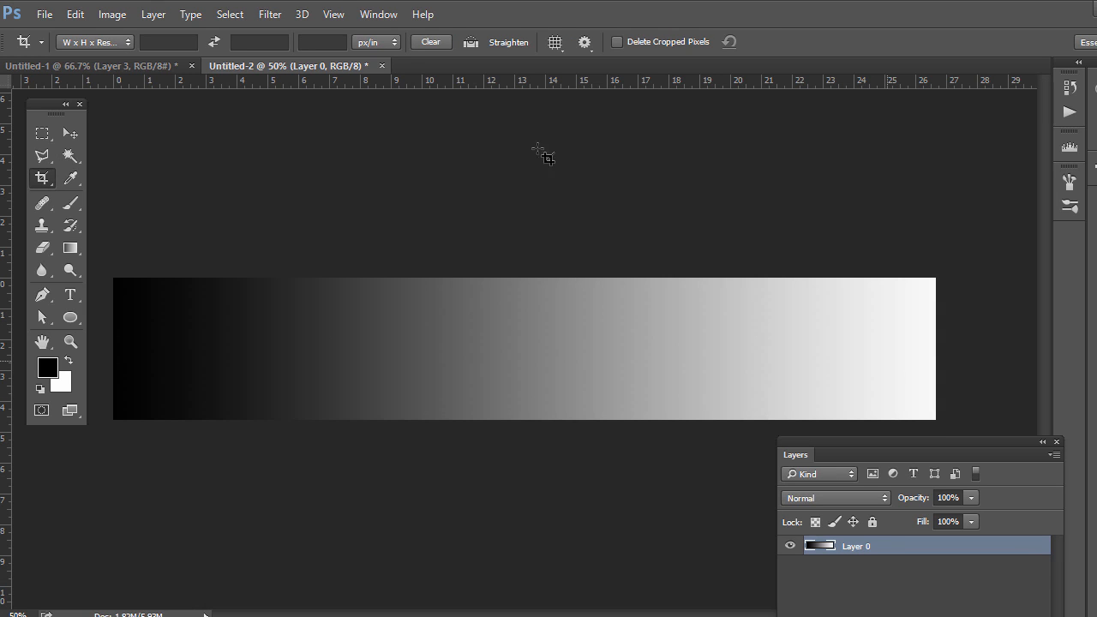
- Select the whole cropped gradient strip with the Rectangular Marquee tool and copy it
left_click(41, 134)
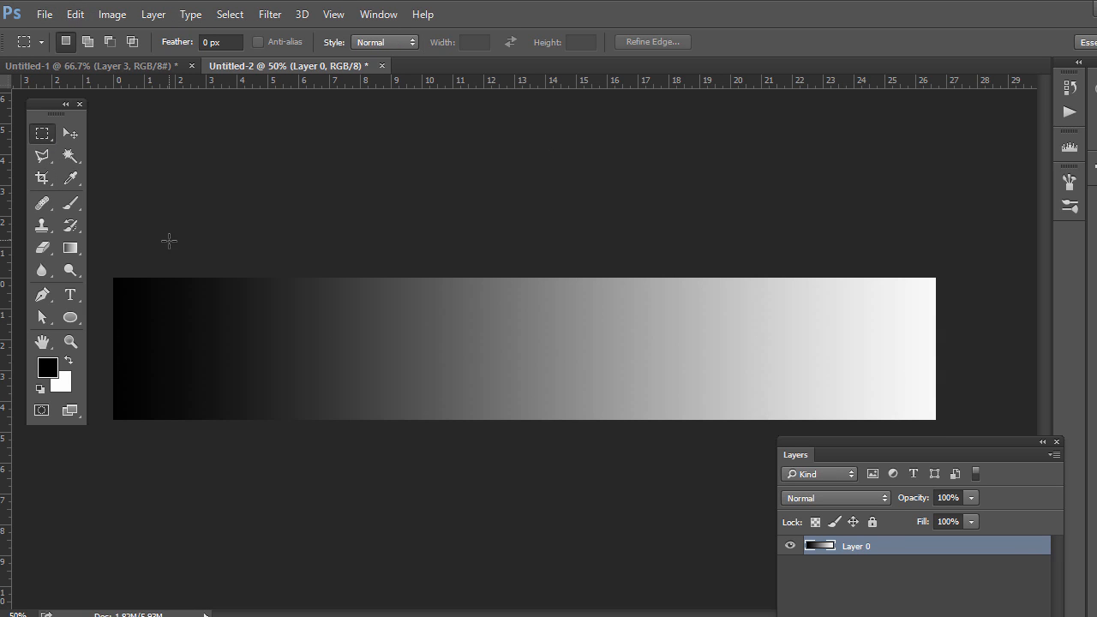
left_click_drag(113, 277, 935, 419)
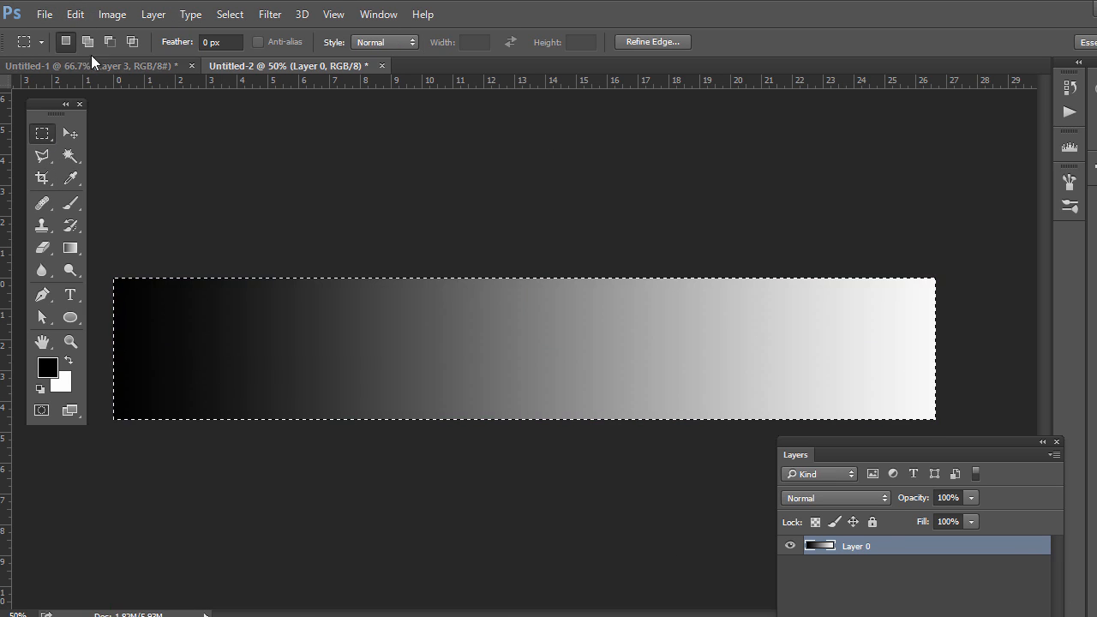
left_click(76, 15)
left_click(89, 130)
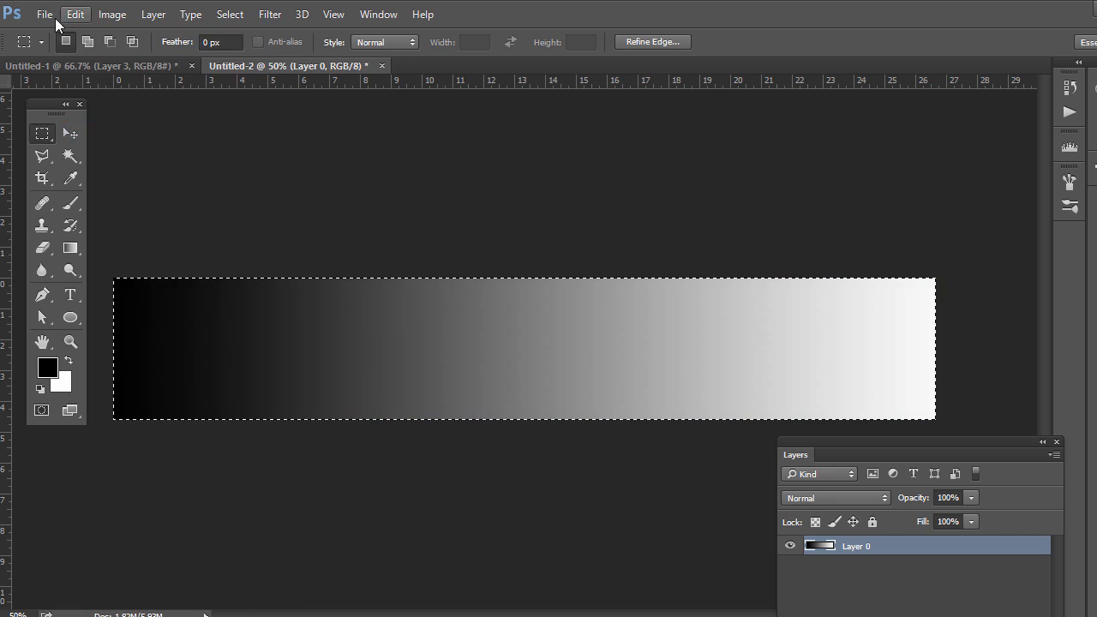
- Create a new 1920 x 332 pixel document in RGB Color with the bit depth set to 16 bit
left_click(43, 15)
left_click(52, 34)
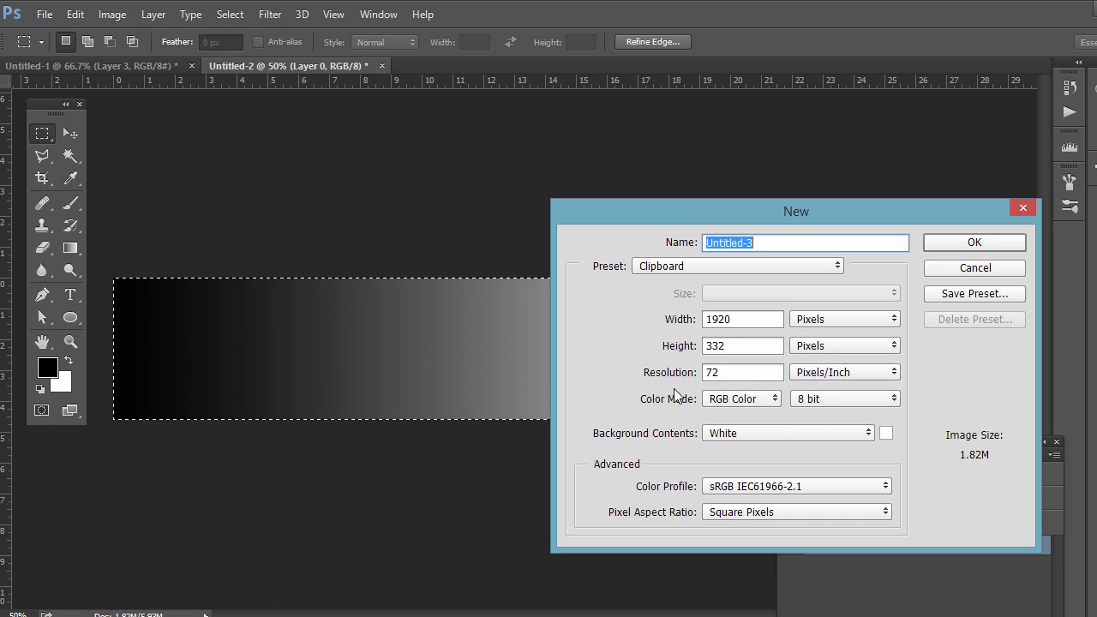
left_click(833, 398)
left_click(819, 441)
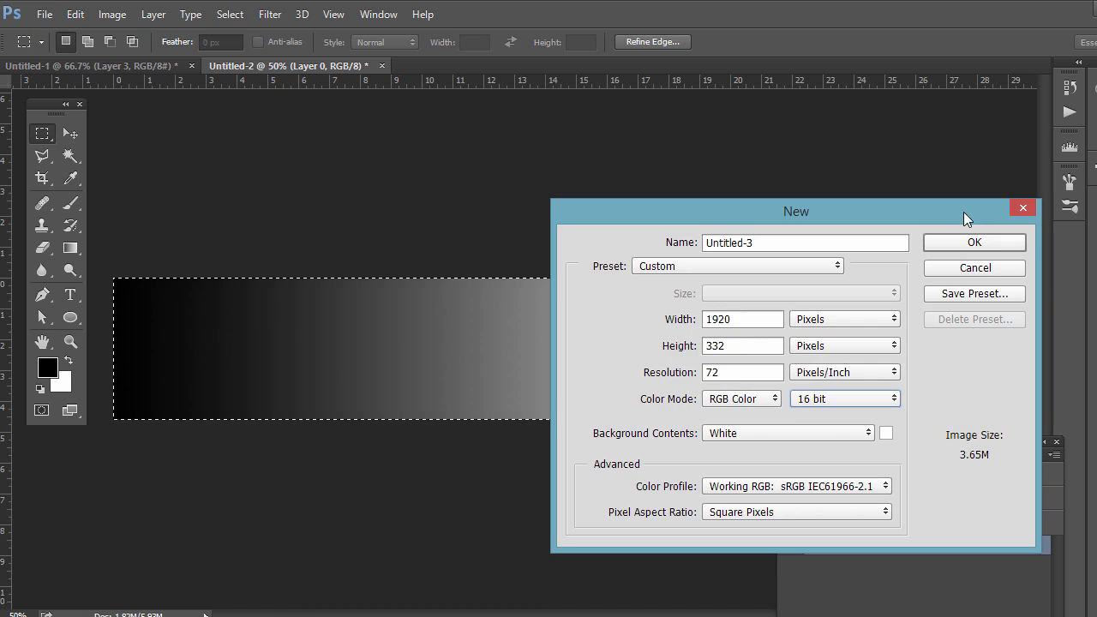
left_click(974, 242)
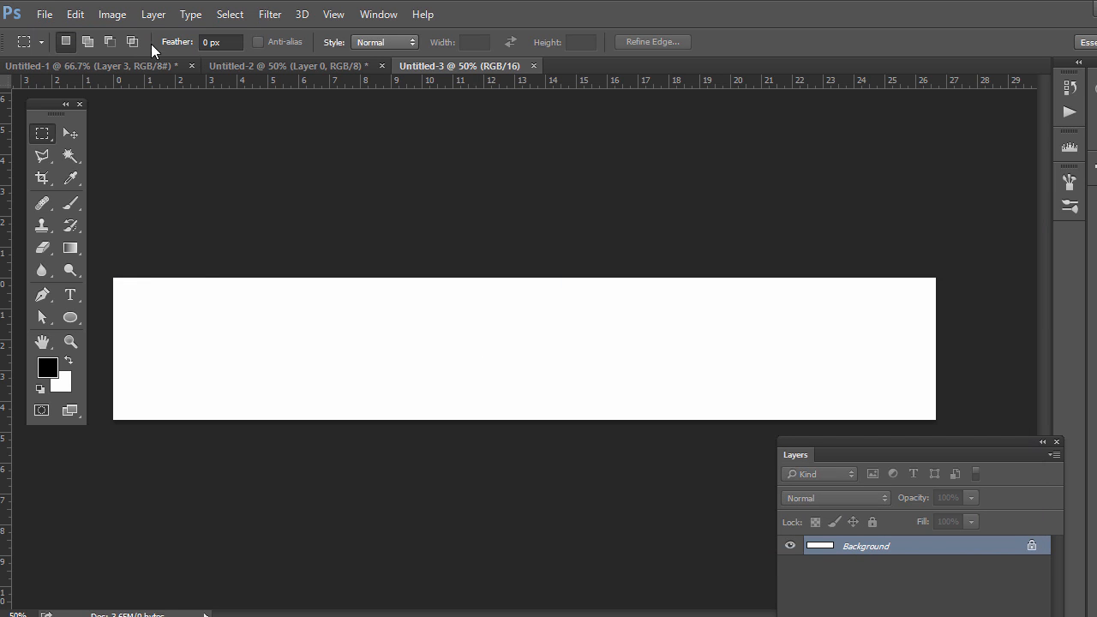
- Fill the new 16 bit document with a horizontal black-to-white linear gradient across its full width
left_click(71, 248)
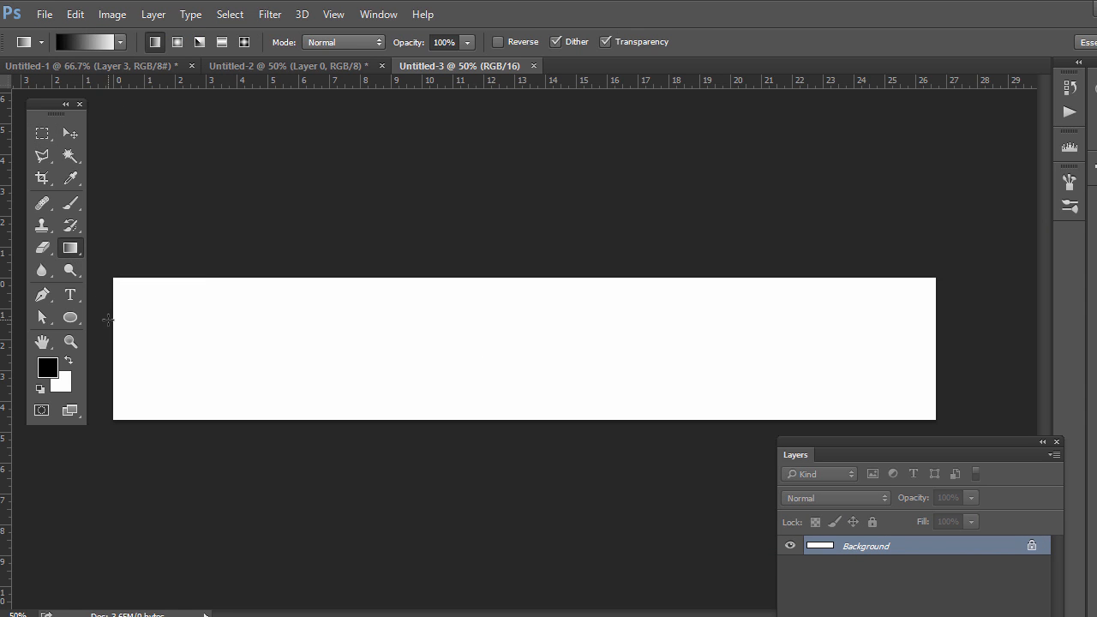
left_click_drag(113, 331, 946, 352)
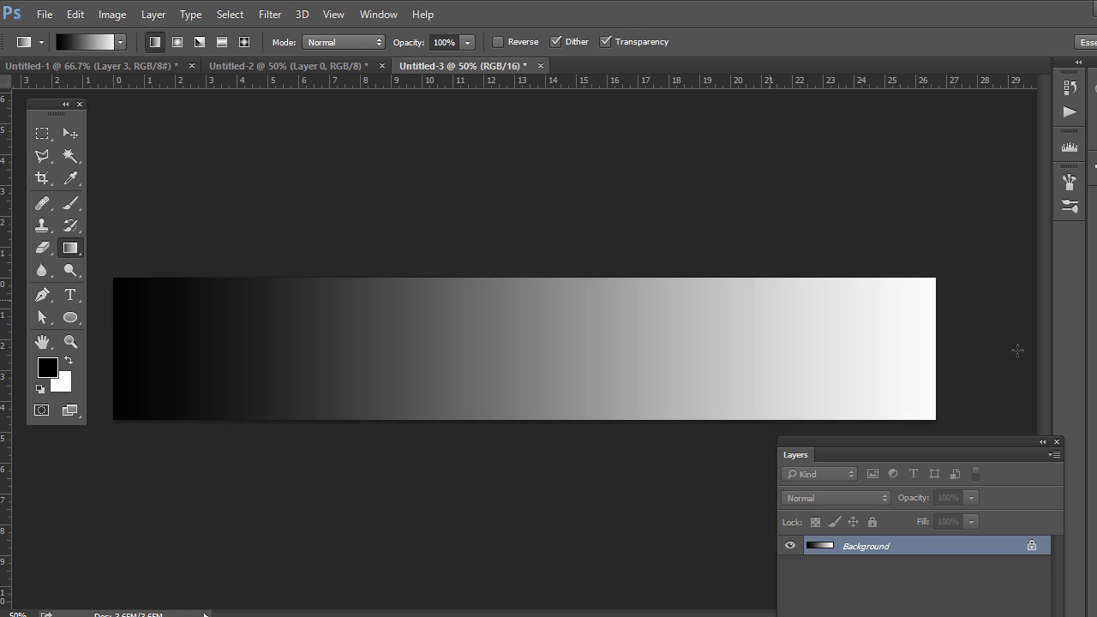
- Close the colour wheel document Untitled-1 without saving its changes
left_click(183, 67)
key("ctrl+w")
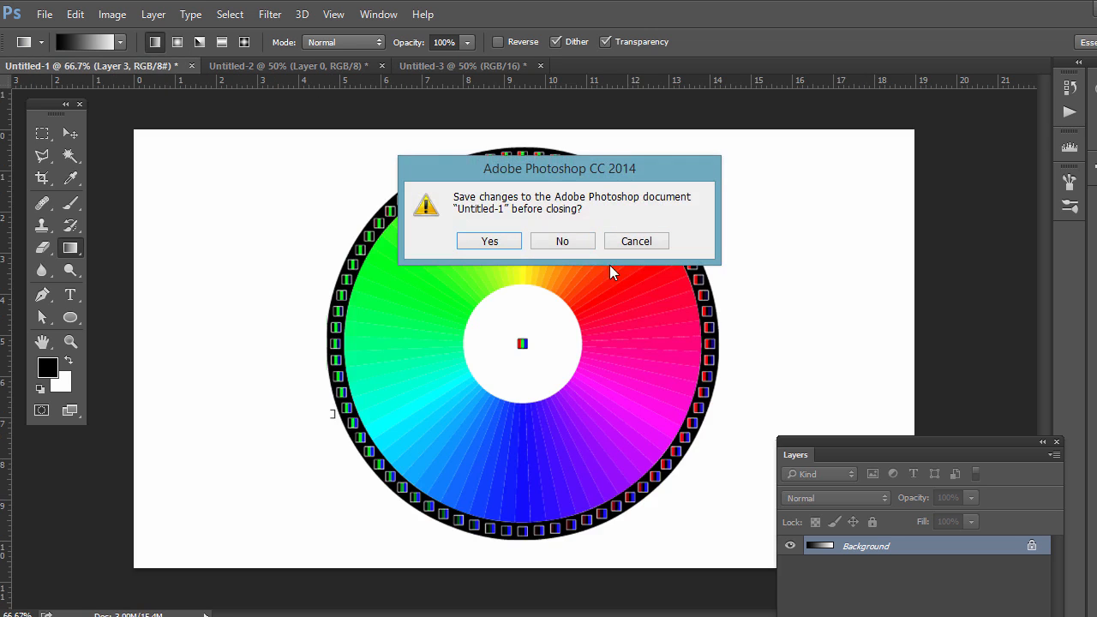
left_click(558, 243)
- Arrange the two gradient documents 2-up Horizontal and move the floating Layers and tools palettes clear of the gradients and document titles
left_click(370, 15)
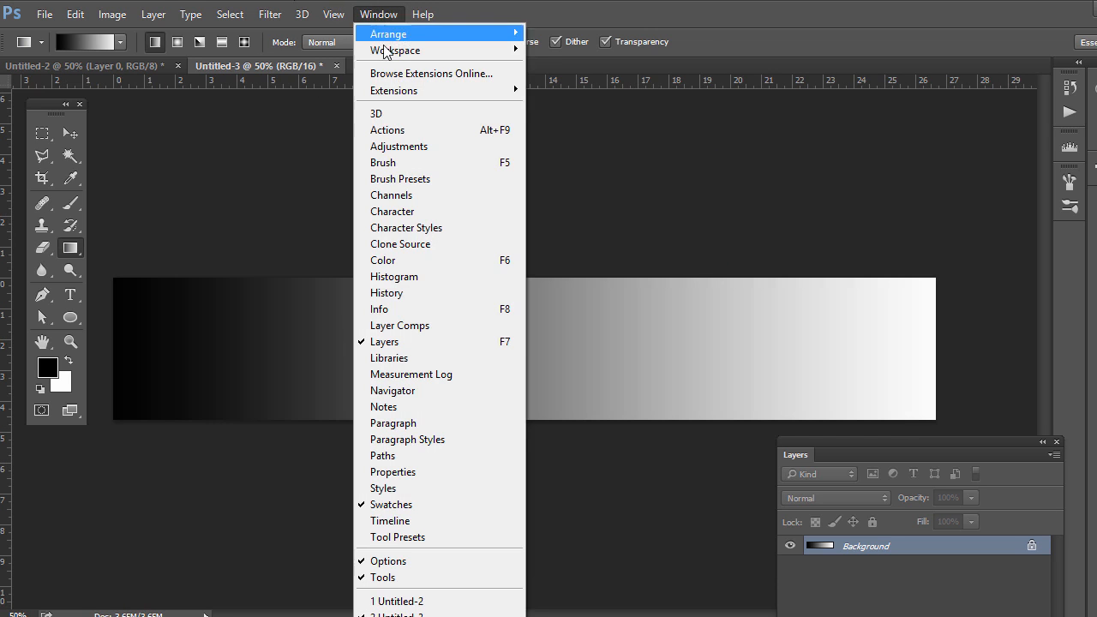
mouse_move(390, 34)
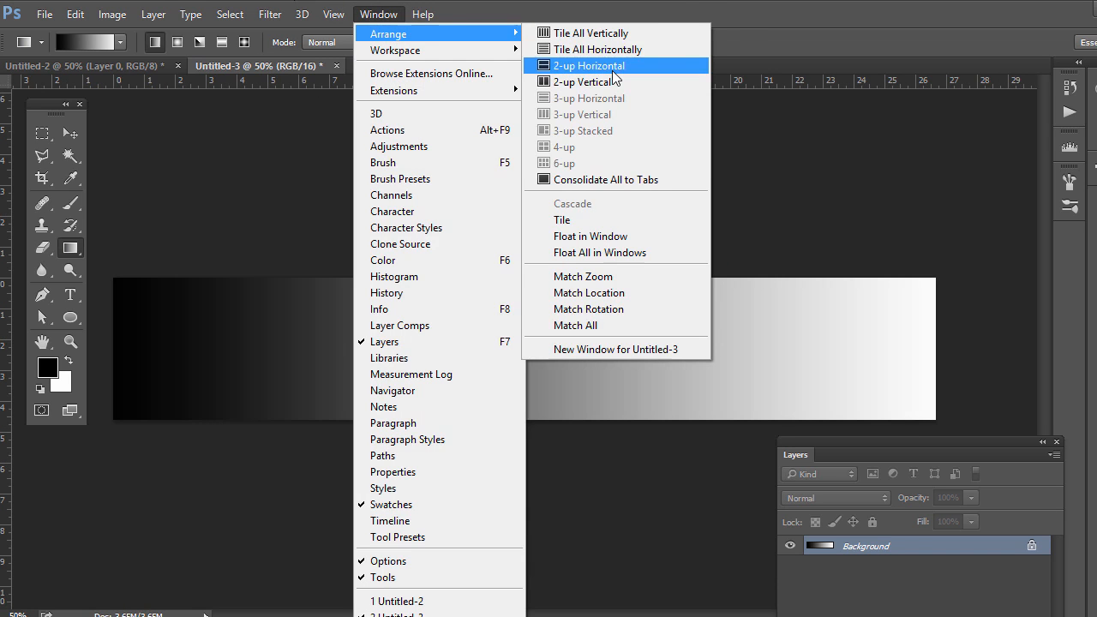
left_click(616, 66)
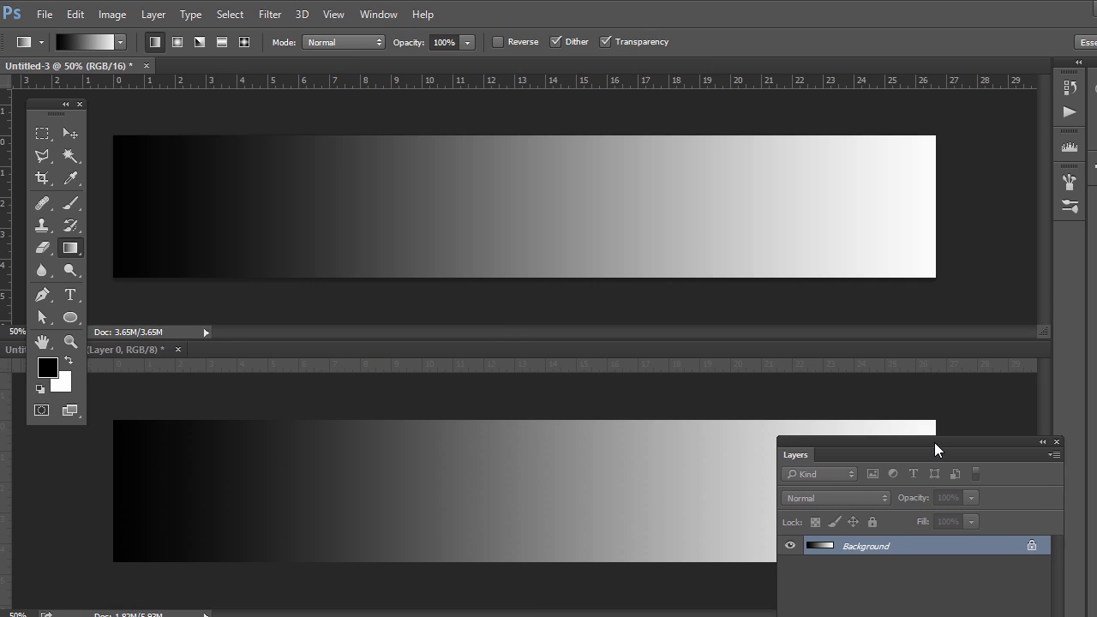
left_click_drag(933, 449, 1096, 240)
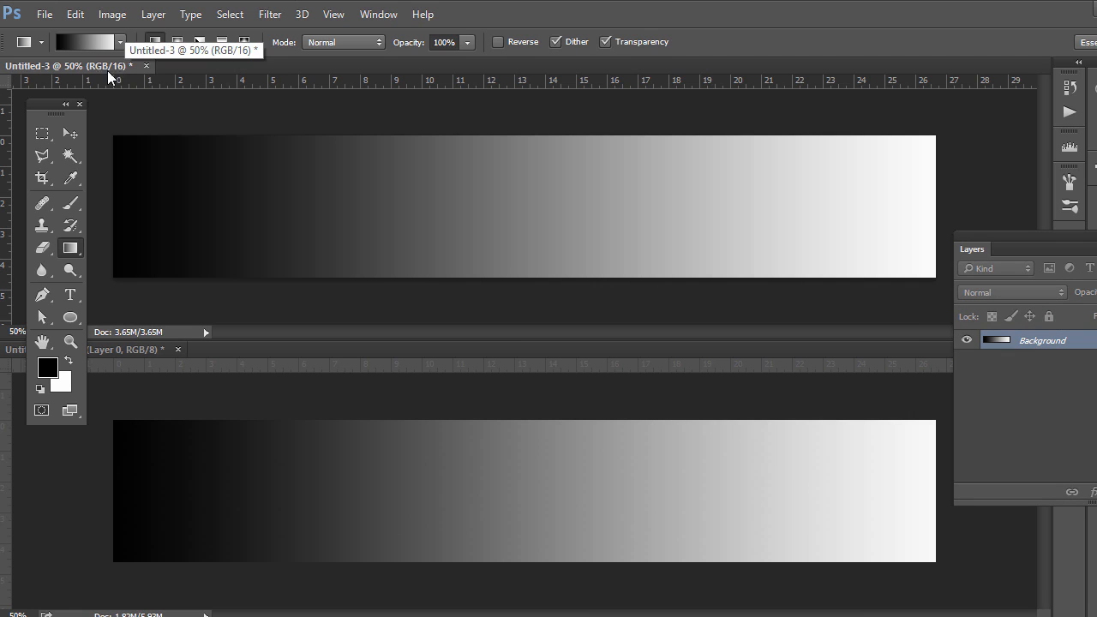
left_click_drag(52, 112, 58, 438)
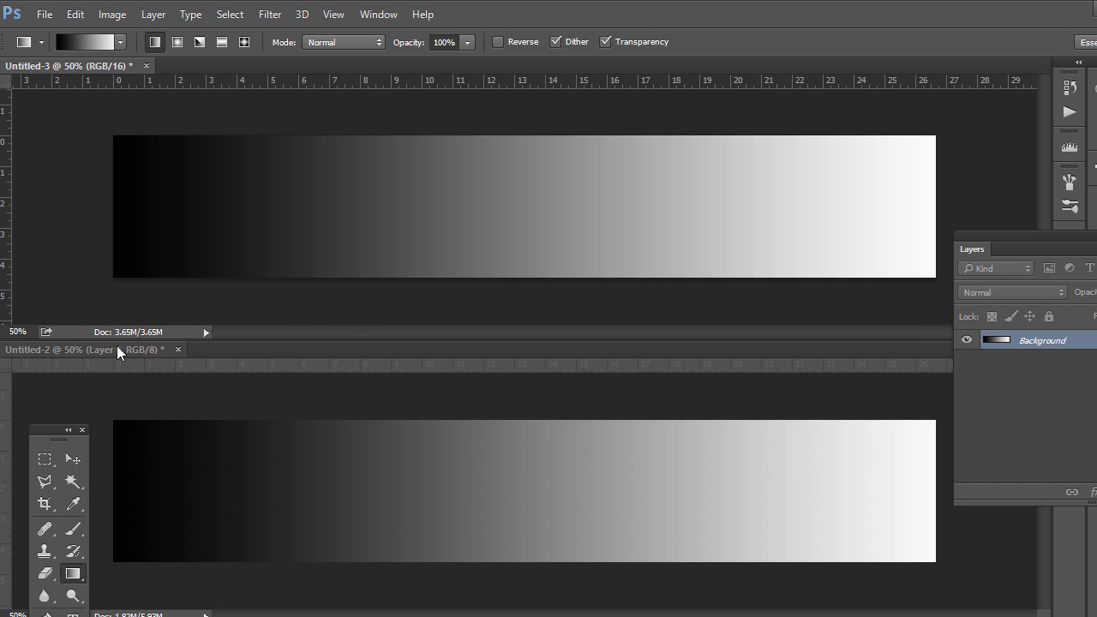
- Start a Levels adjustment on the 16 bit gradient in Untitled-3 and set its output black level to 120
left_click(154, 349)
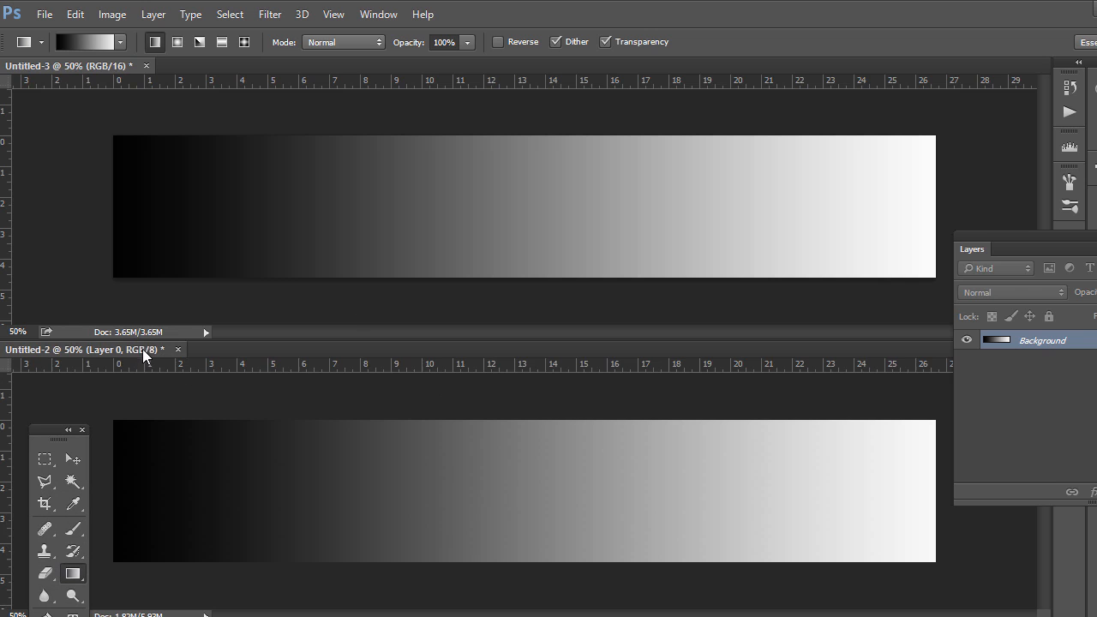
left_click(103, 66)
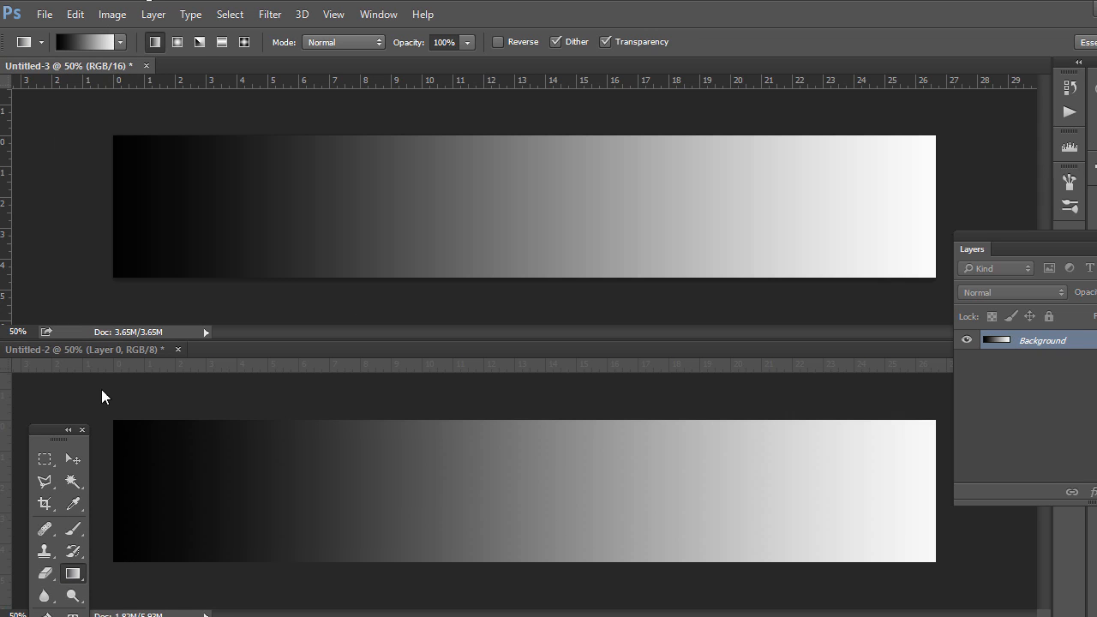
left_click(45, 459)
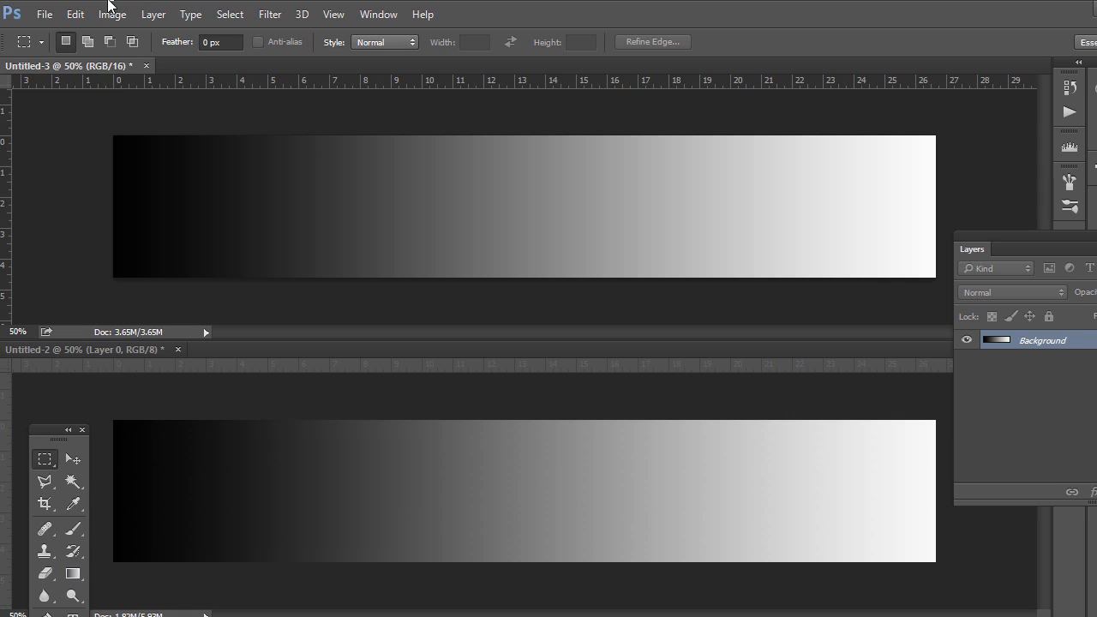
left_click(117, 16)
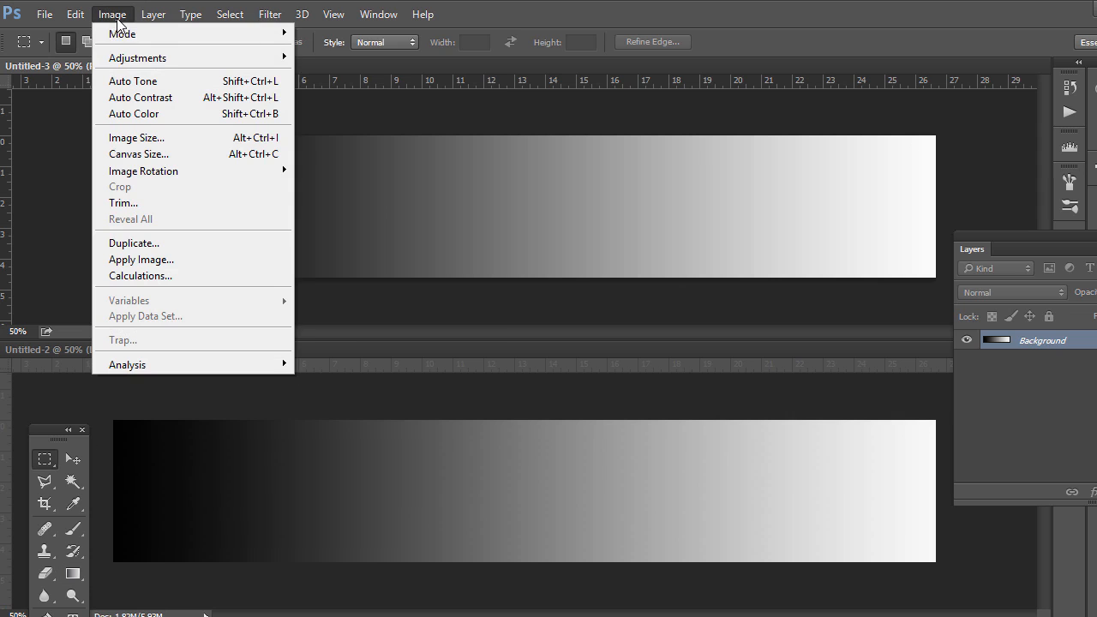
mouse_move(115, 57)
left_click(321, 73)
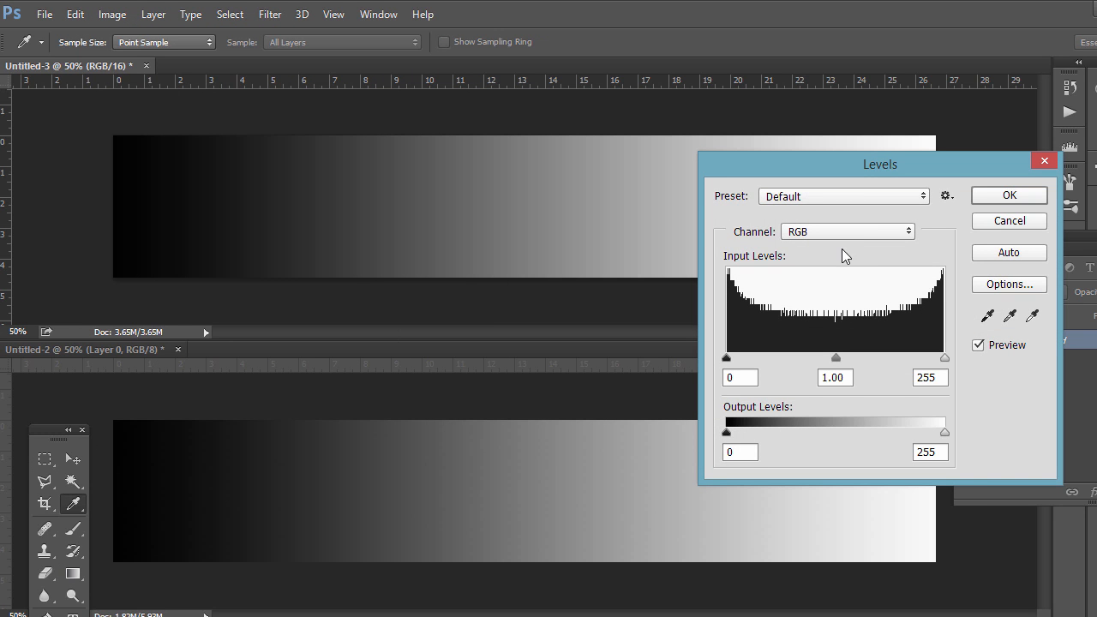
left_click_drag(727, 435, 788, 429)
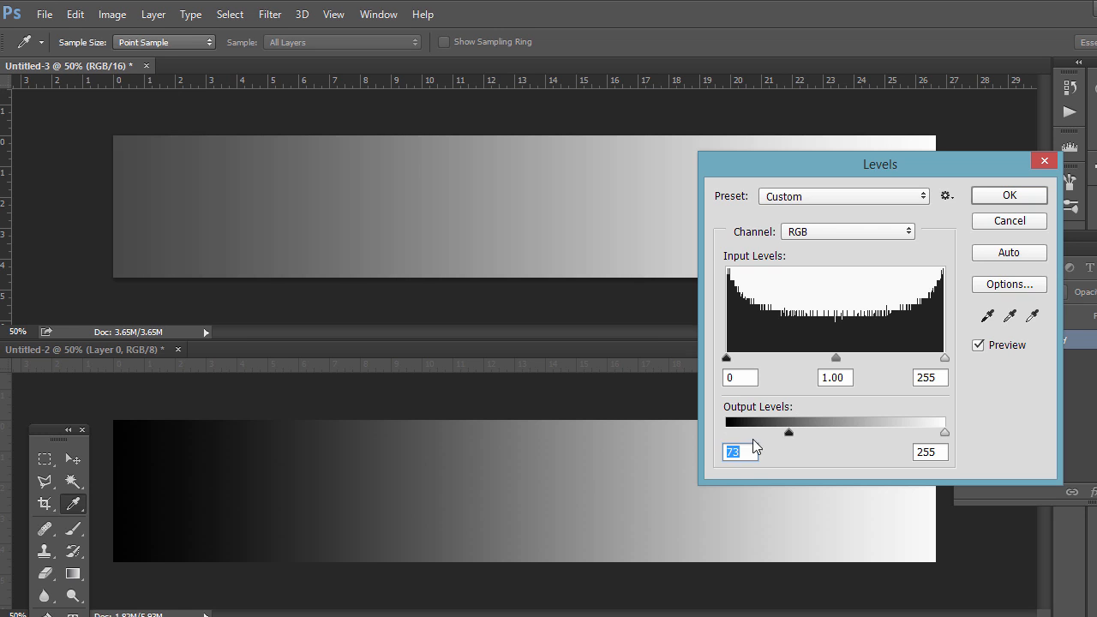
type("12")
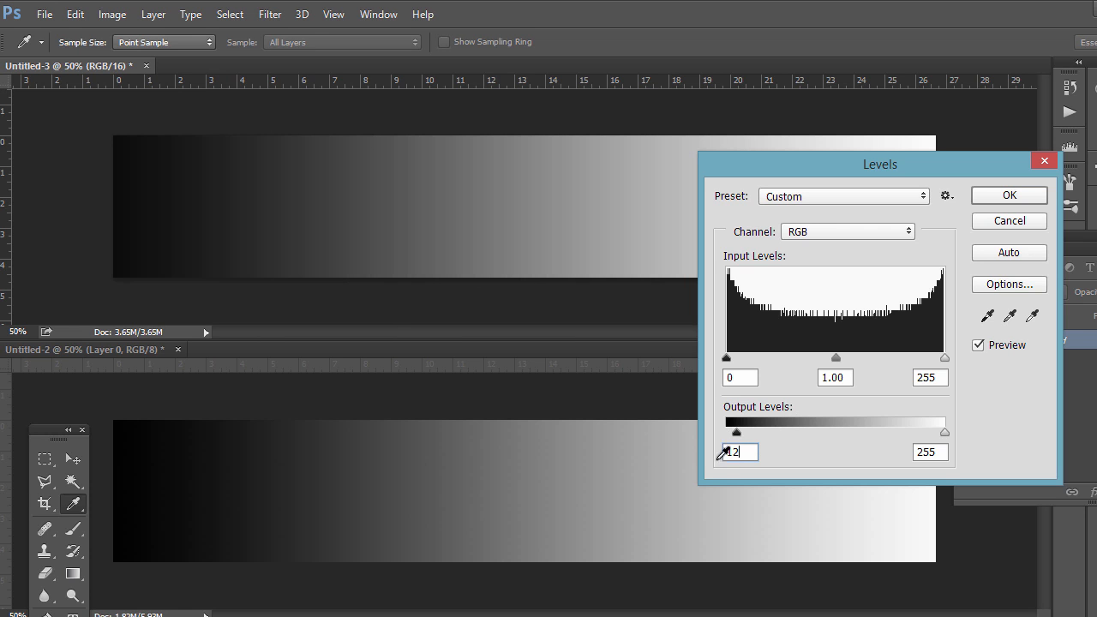
type("0")
- Set the output white level of the 16 bit gradient to 140 and apply the Levels adjustment
left_click(929, 452)
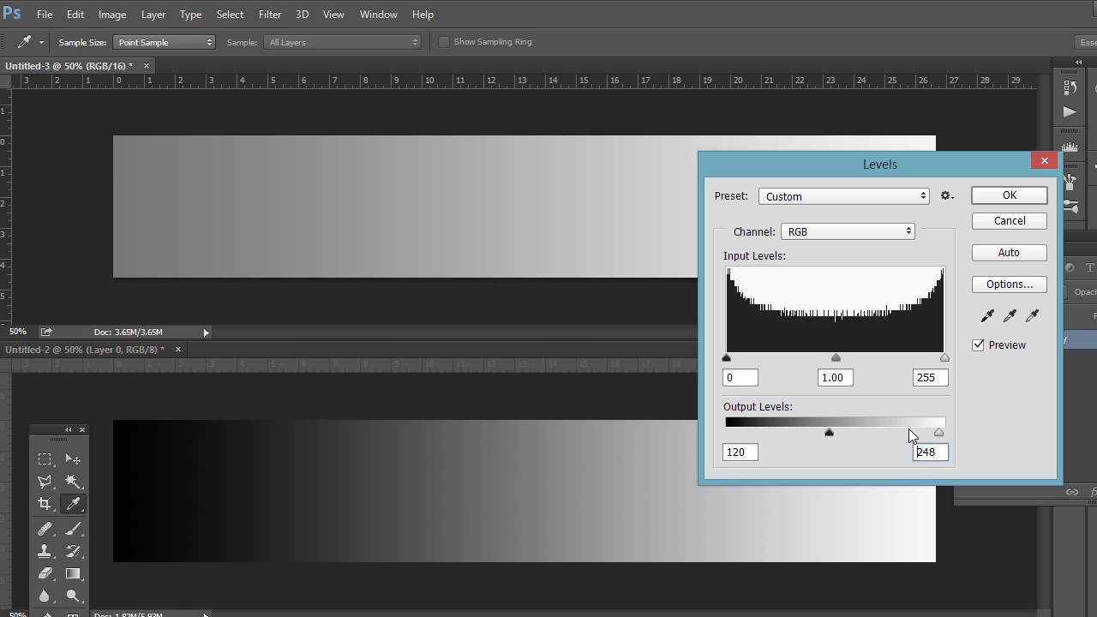
left_click_drag(908, 429, 863, 418)
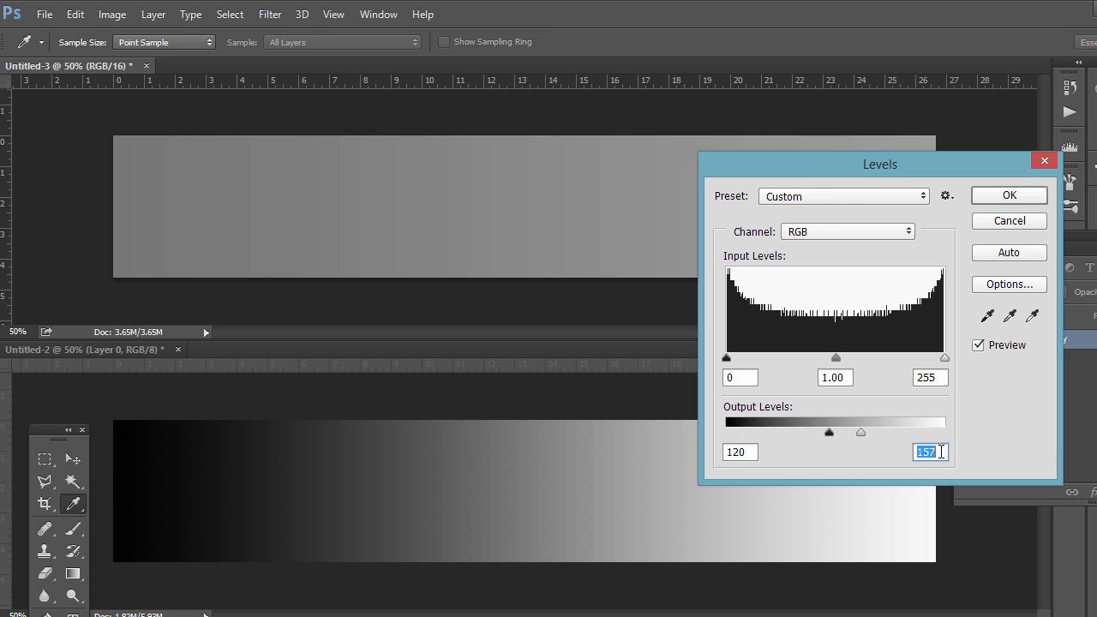
type("140")
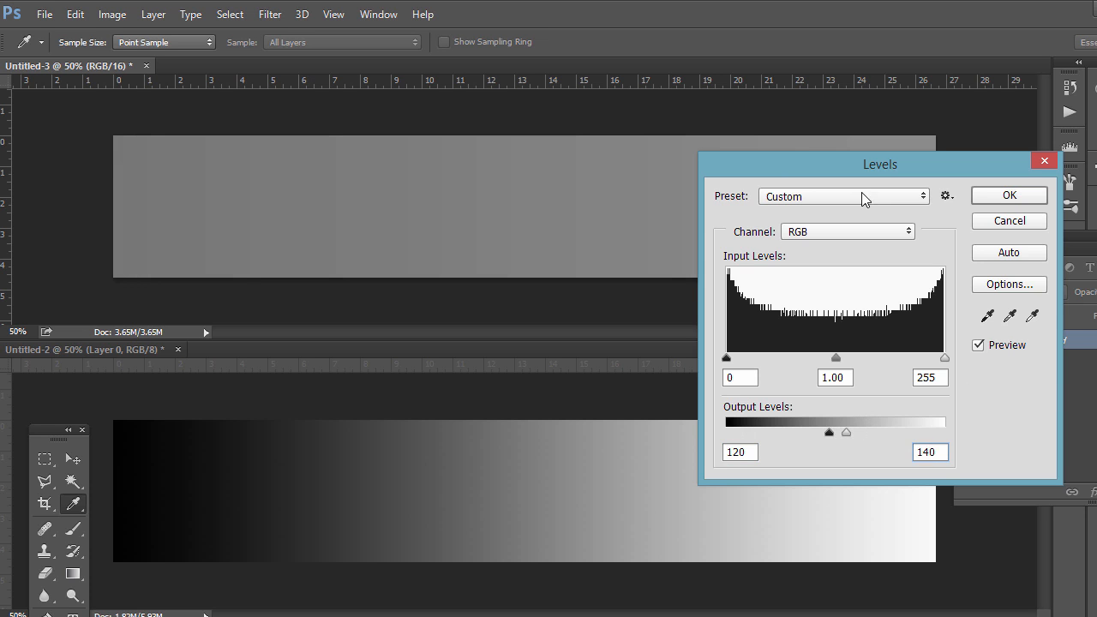
left_click_drag(868, 164, 814, 197)
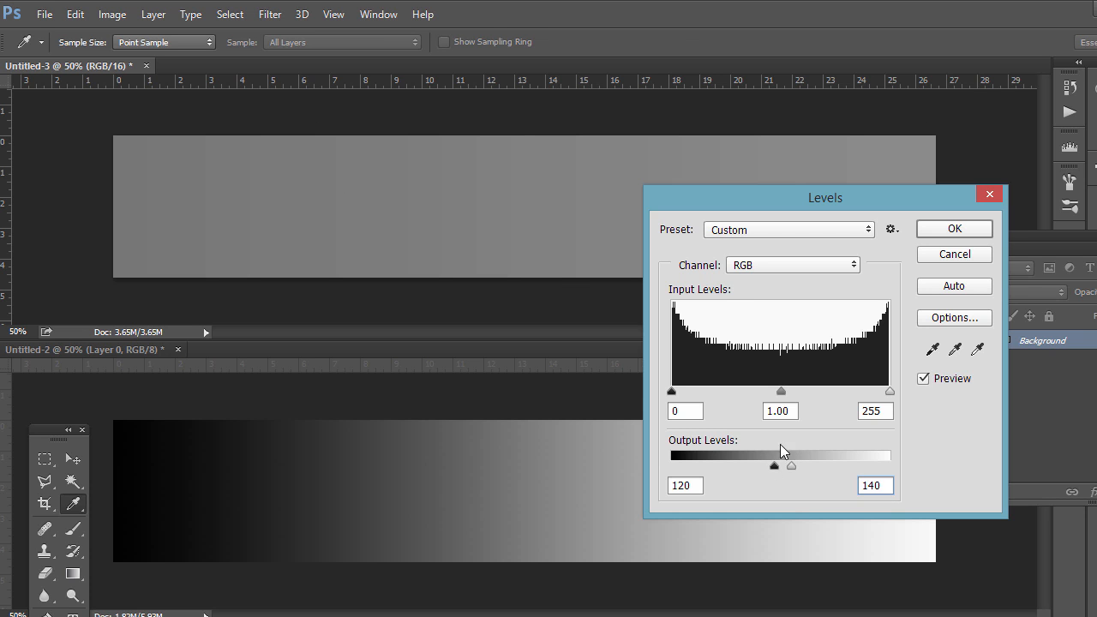
left_click(938, 230)
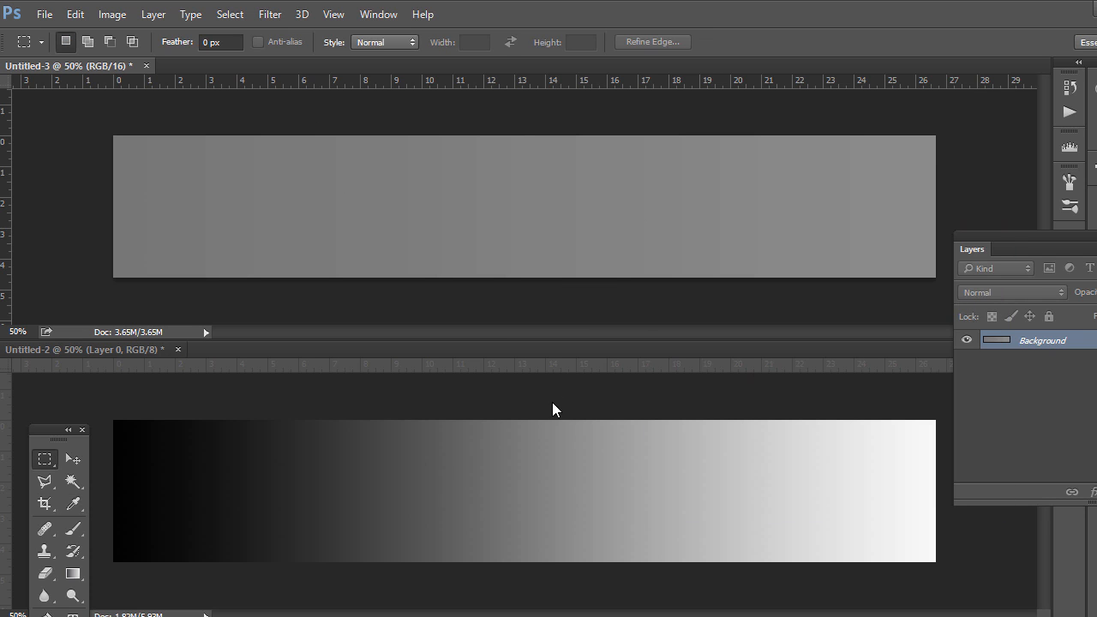
- Deselect the 8 bit gradient in Untitled-2 and set its output black level to 120 in a Levels adjustment
left_click(554, 407)
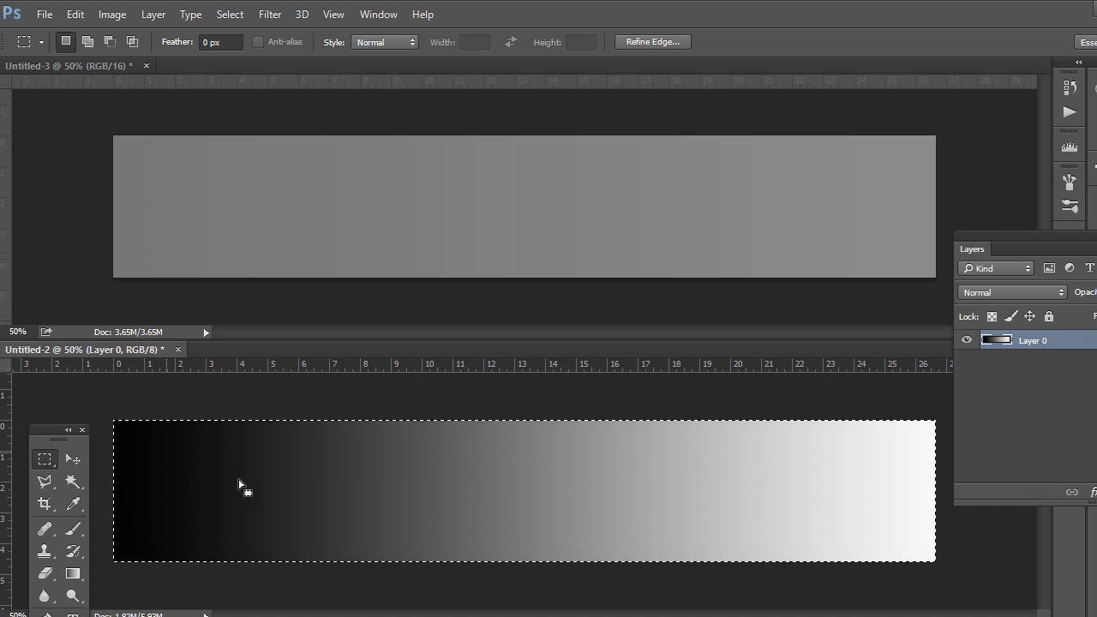
left_click(245, 485)
left_click(109, 15)
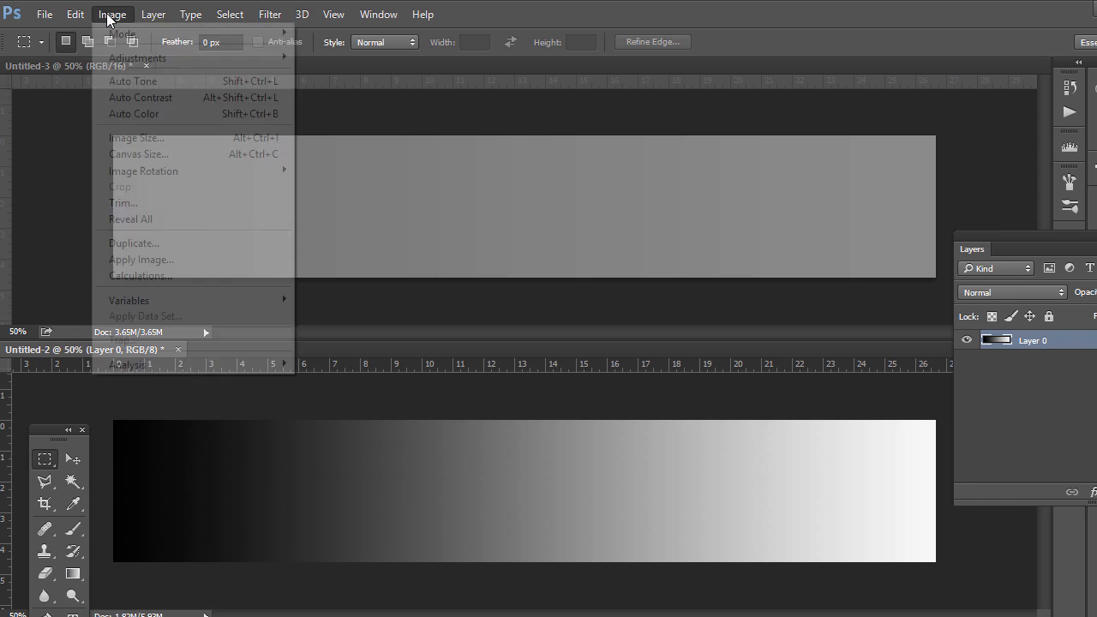
mouse_move(275, 58)
left_click(358, 75)
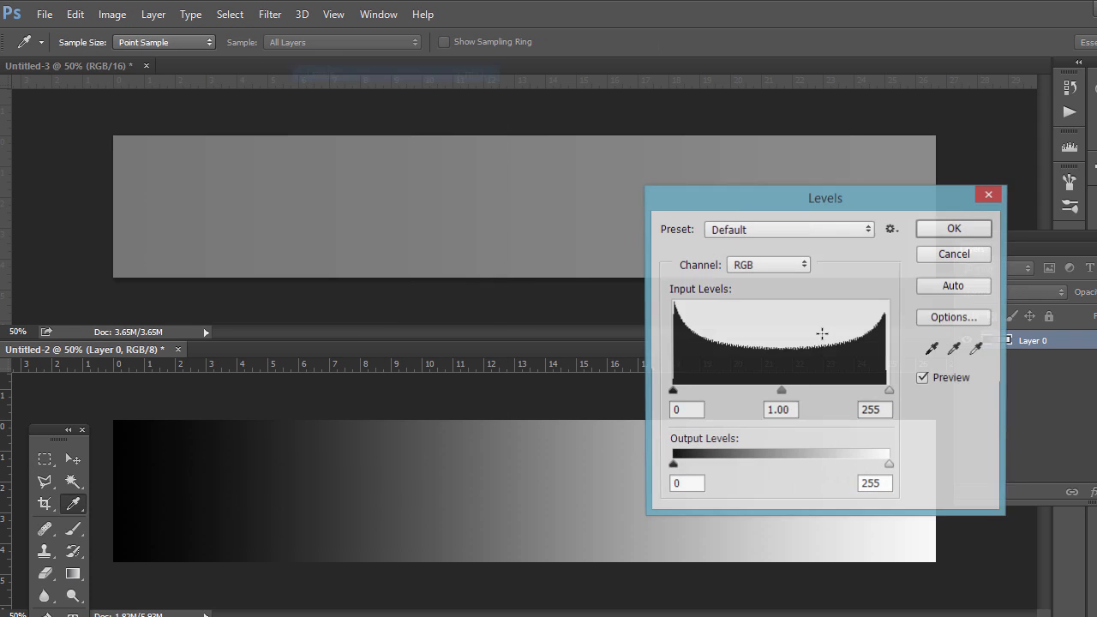
double_click(675, 485)
type("120")
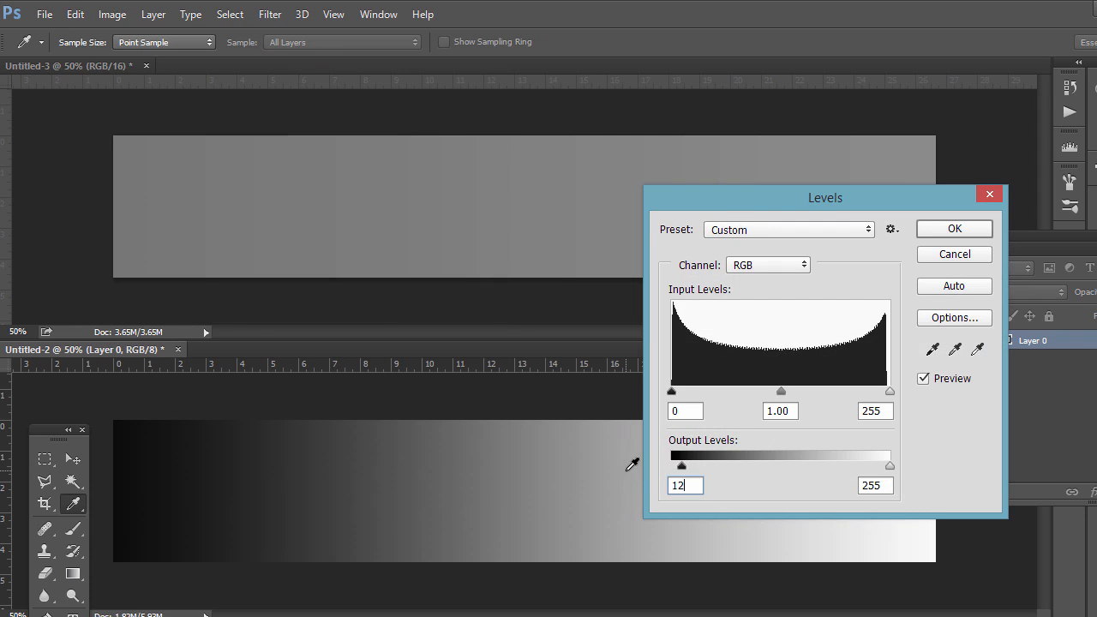
- Set the output white level of the 8 bit gradient to 140 and apply the Levels adjustment
left_click(876, 485)
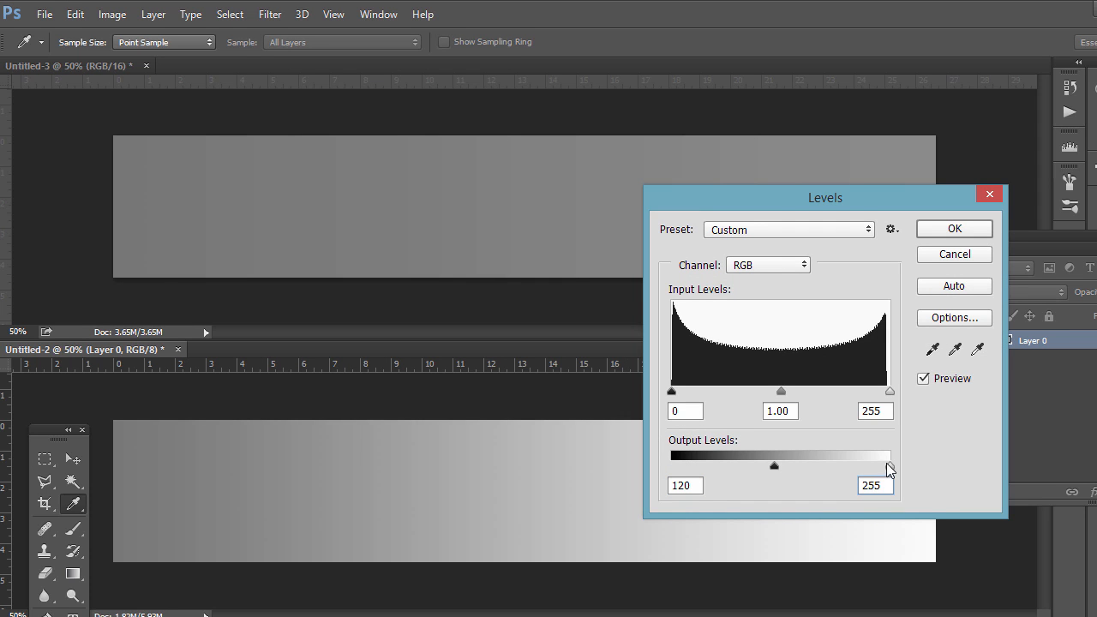
left_click_drag(888, 464, 802, 464)
double_click(876, 485)
type("14")
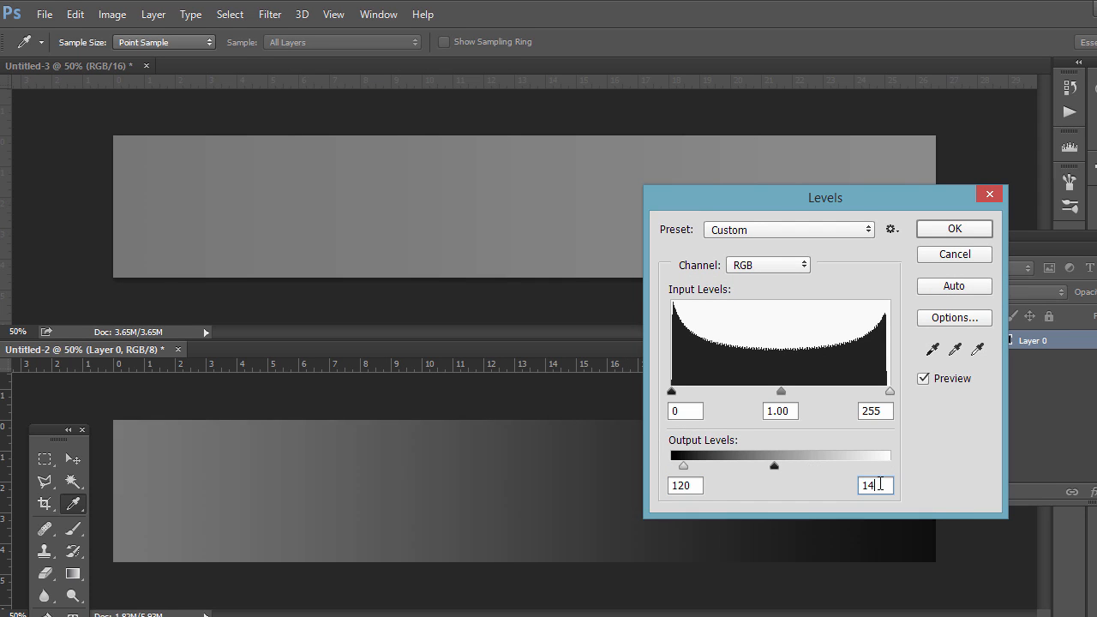
type("0")
left_click(952, 229)
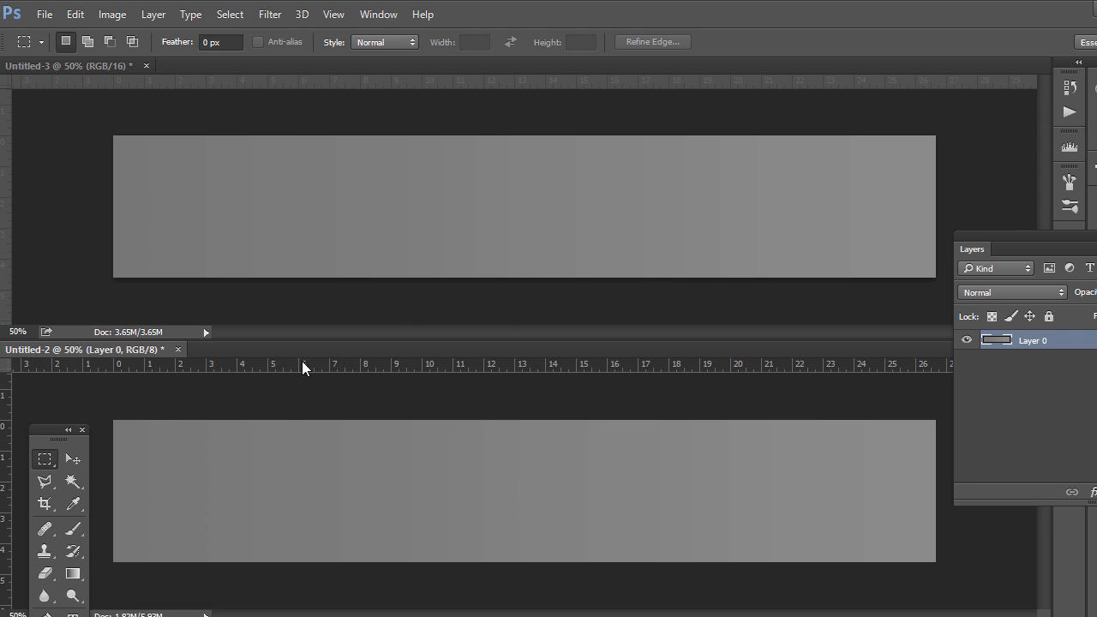
- Start a second Levels adjustment on the compressed 8 bit gradient and set its input black level to 120
left_click(112, 14)
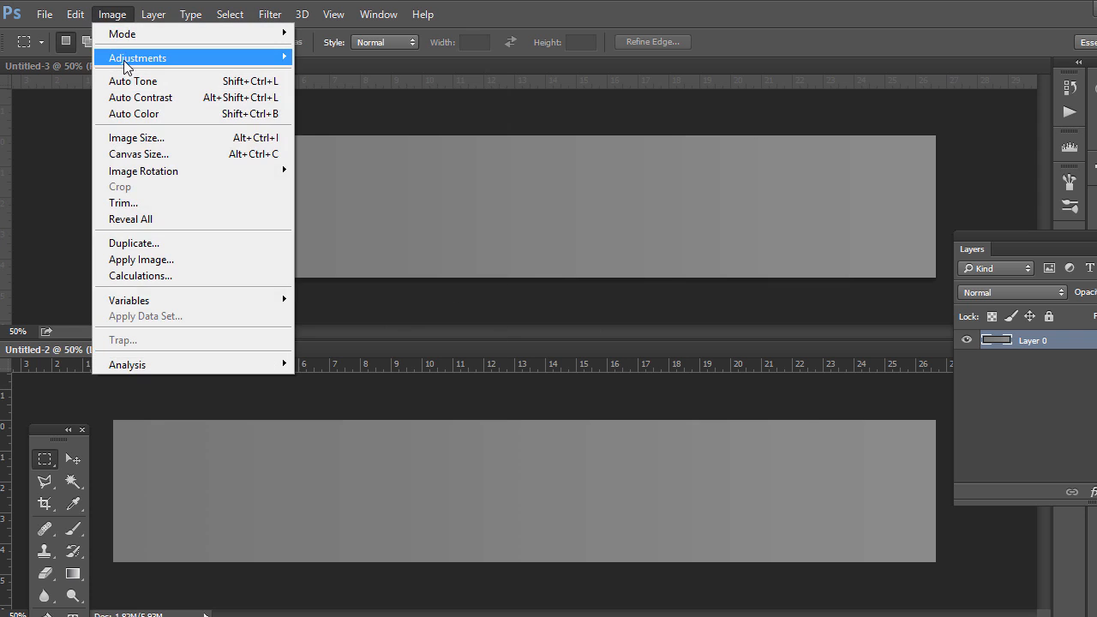
mouse_move(171, 66)
left_click(324, 73)
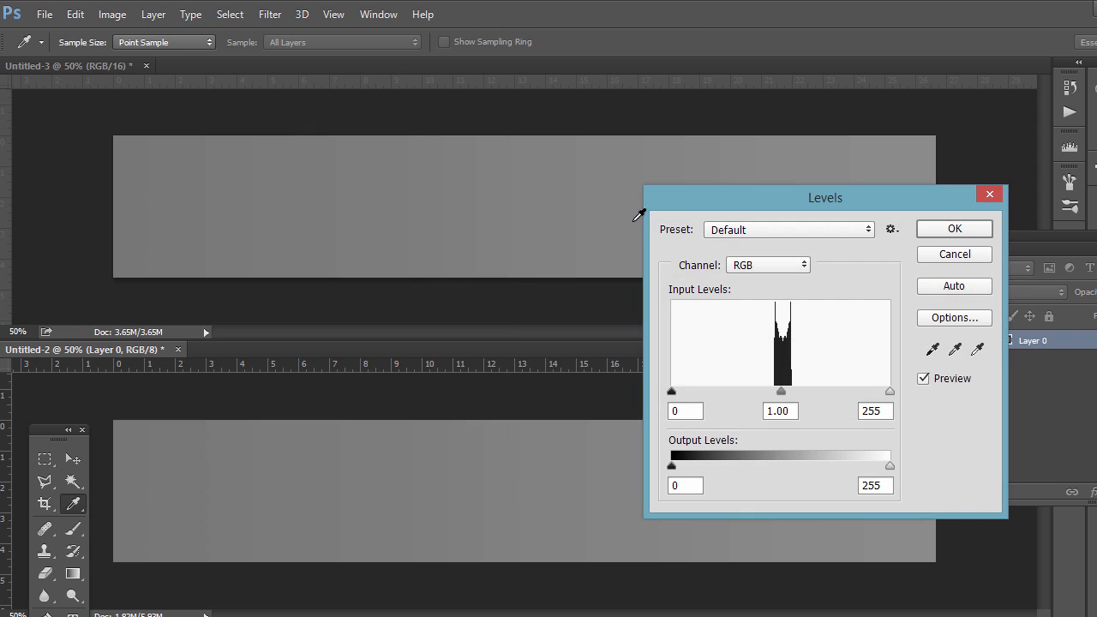
left_click_drag(672, 391, 766, 391)
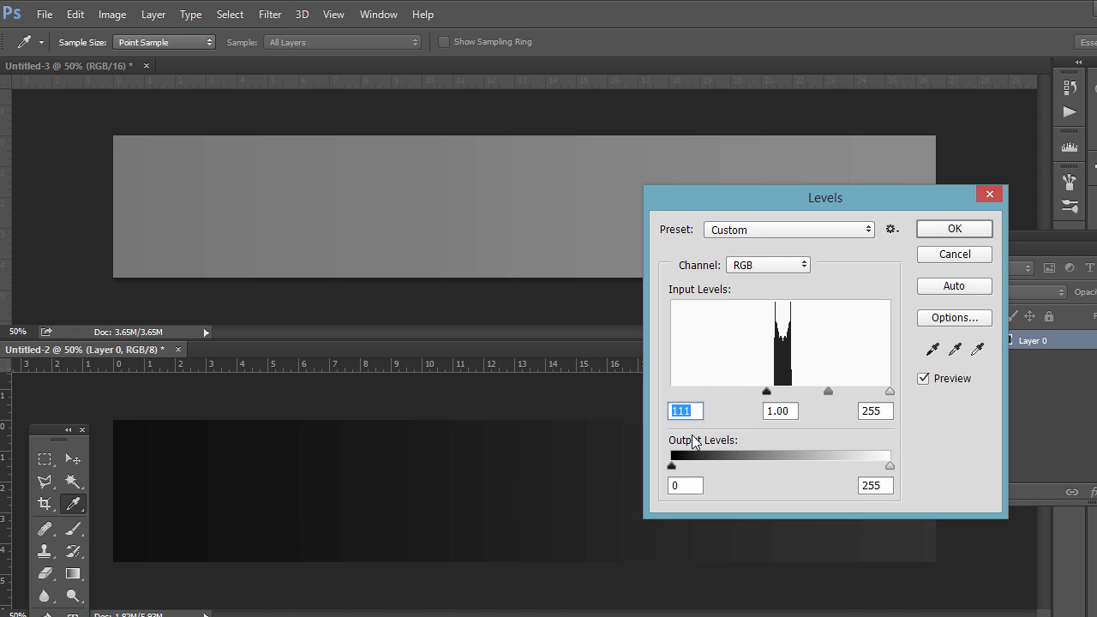
type("120")
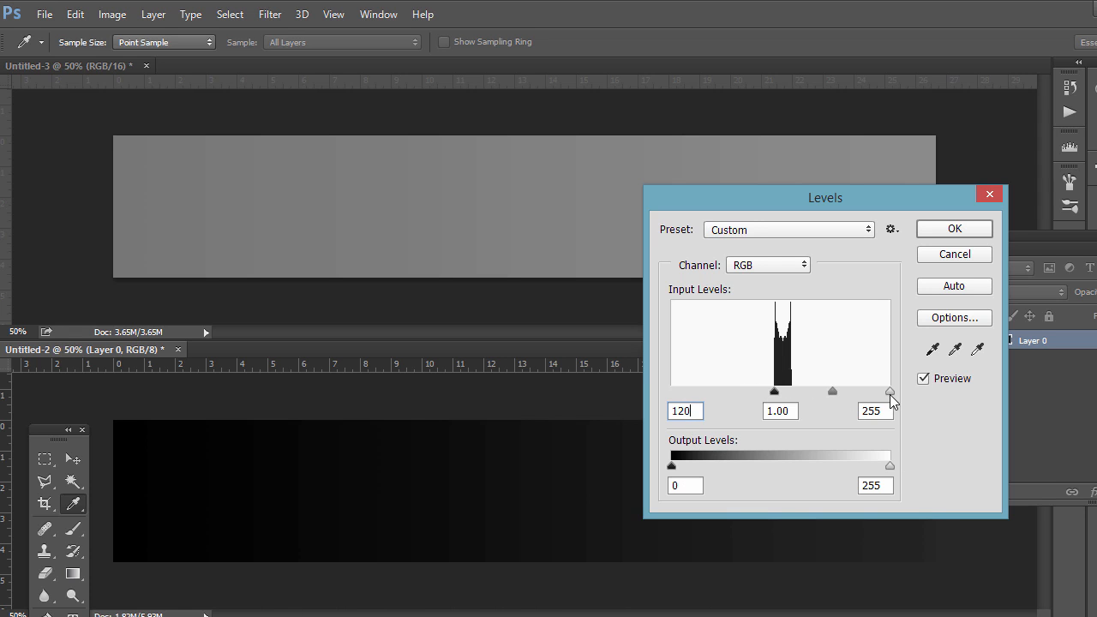
- Set the input white level of the 8 bit gradient to 140 and apply the second Levels adjustment
left_click_drag(889, 391, 827, 390)
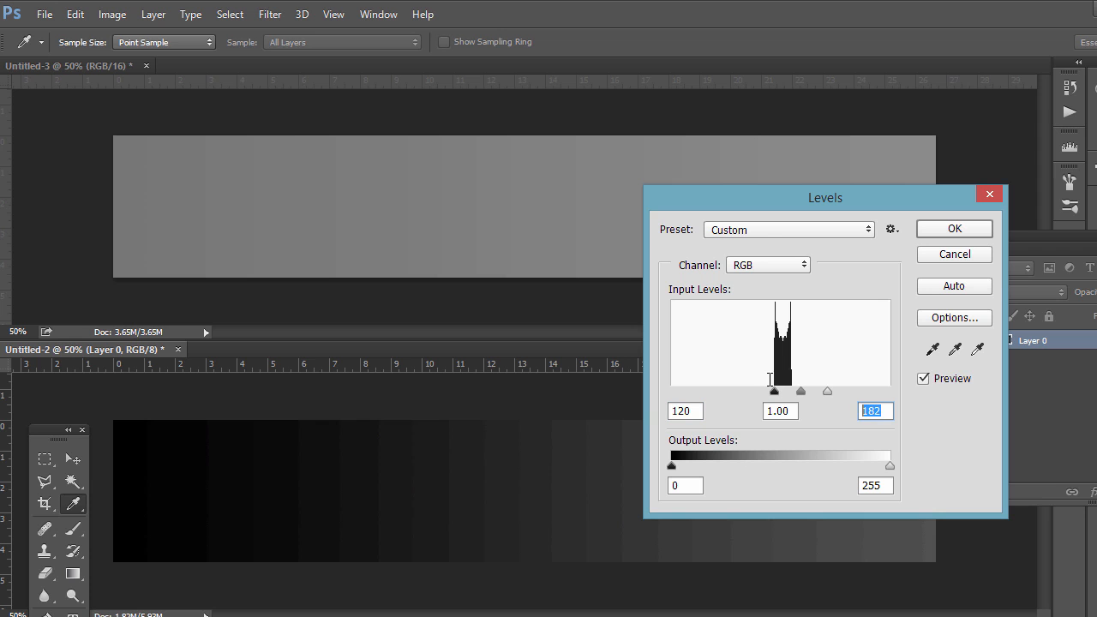
type("140")
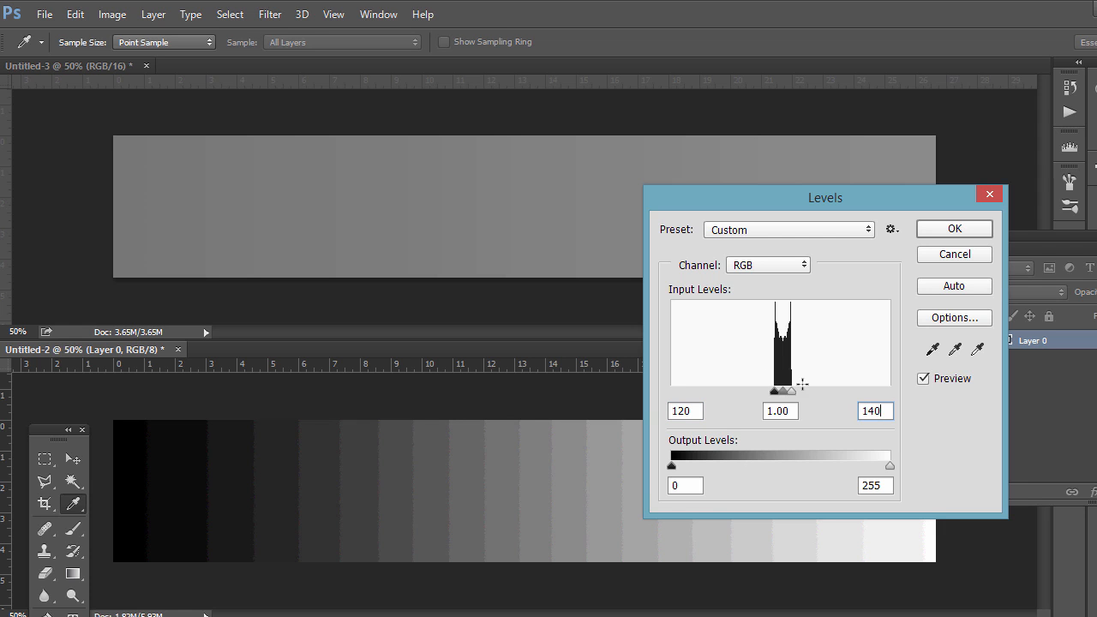
left_click(679, 412)
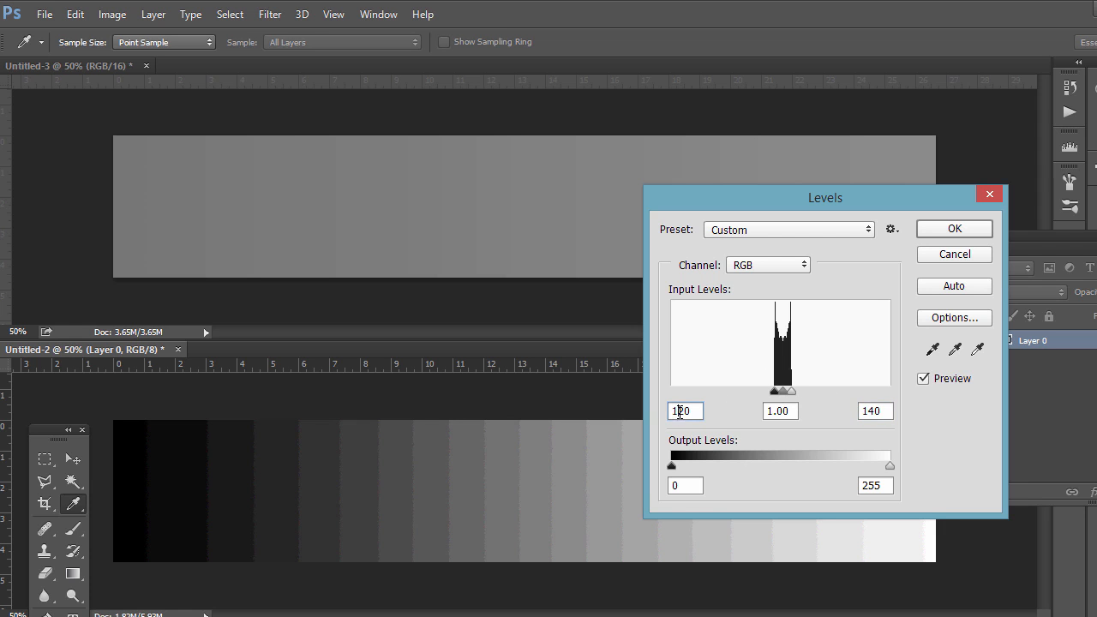
left_click(953, 228)
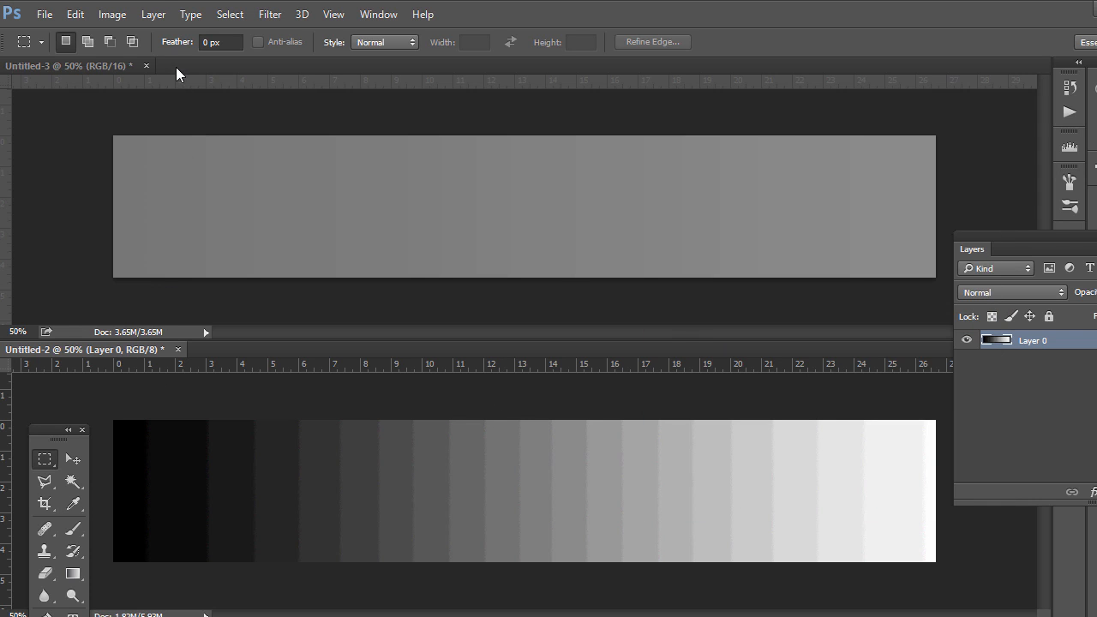
- Start a second Levels adjustment on the compressed 16 bit gradient in Untitled-3 and set its input black level to 120
left_click(87, 66)
left_click(112, 14)
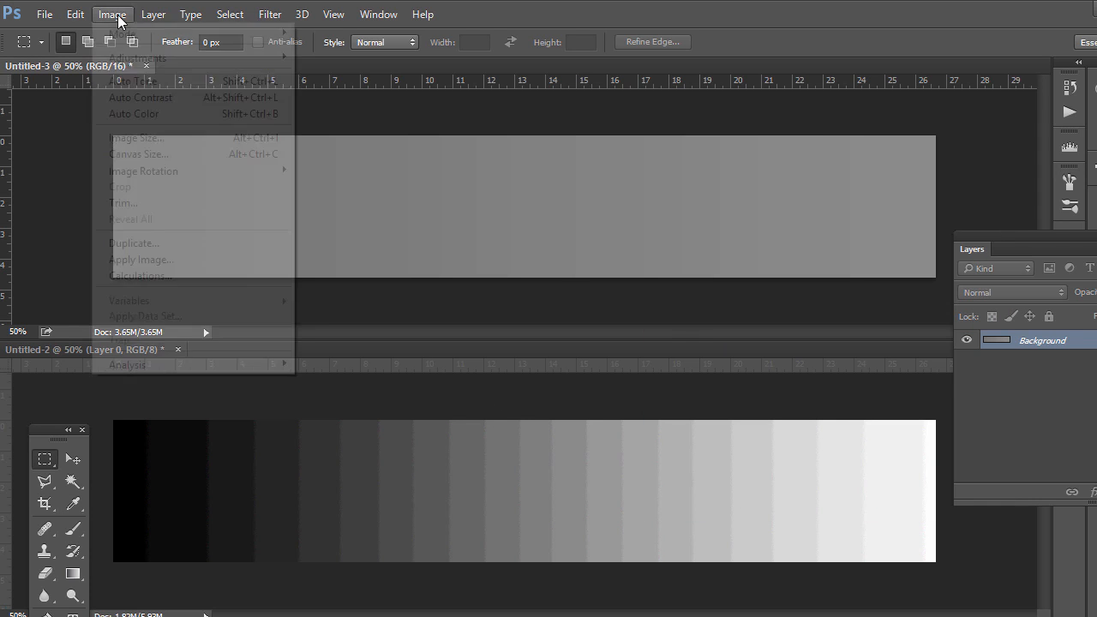
mouse_move(141, 58)
left_click(338, 79)
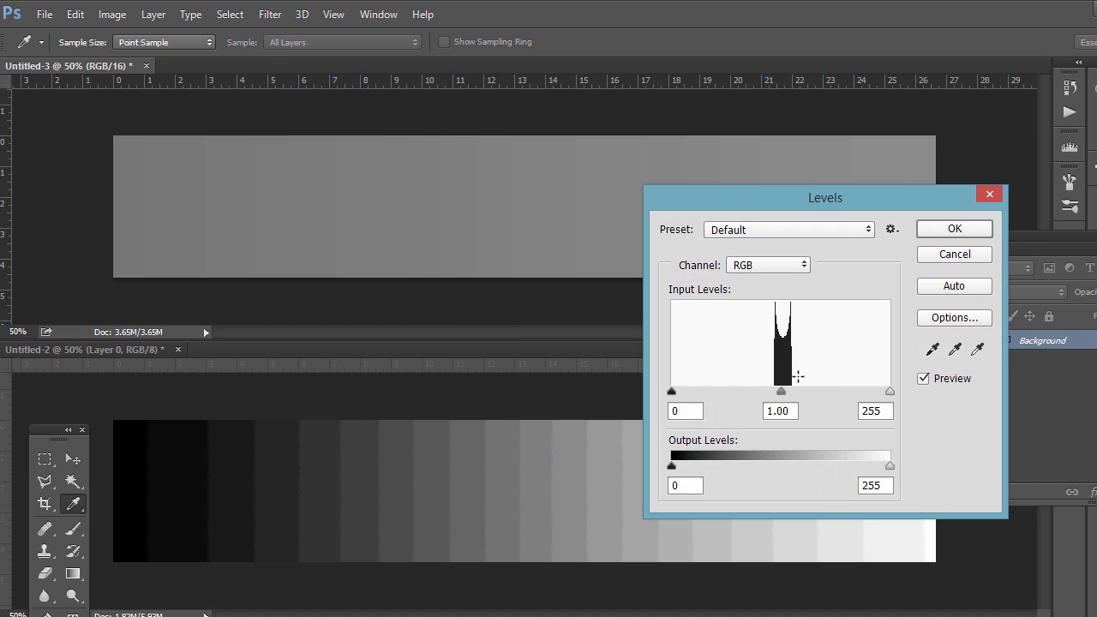
type("120")
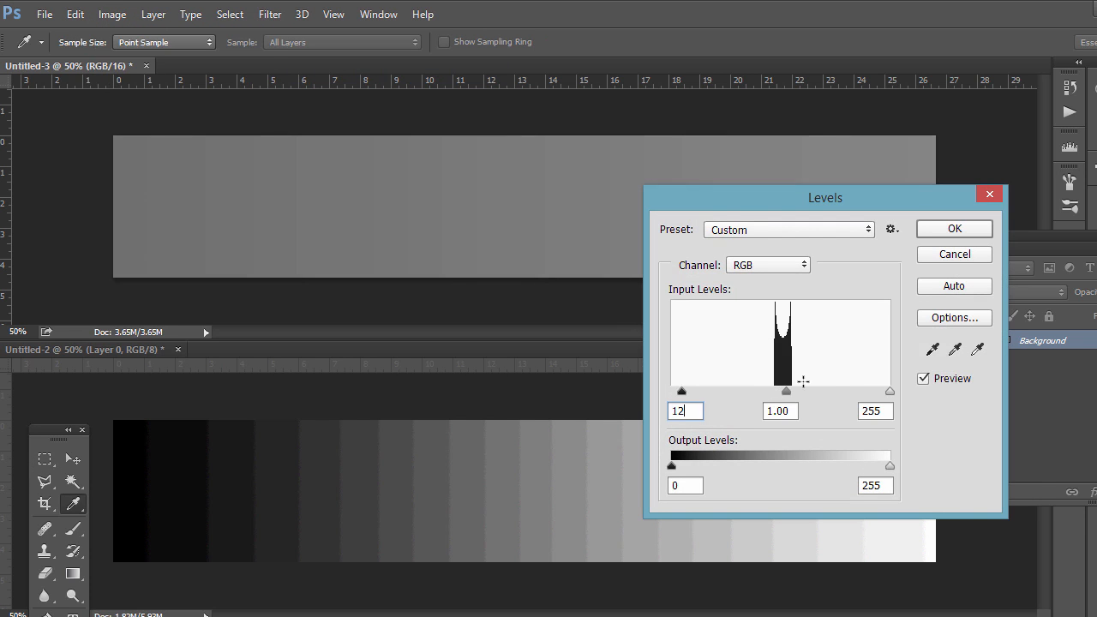
- Set the input white level of the 16 bit gradient to 140, apply the Levels adjustment and return to the Rectangular Marquee tool
key("Tab")
key("Tab")
type("14")
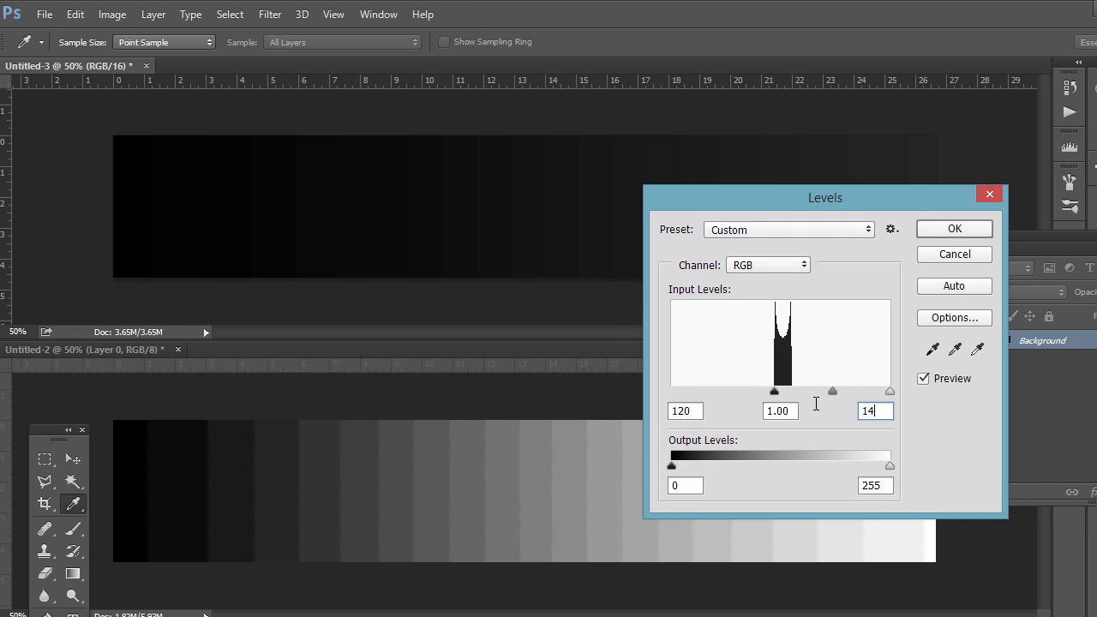
type("0")
left_click(981, 229)
key("m")
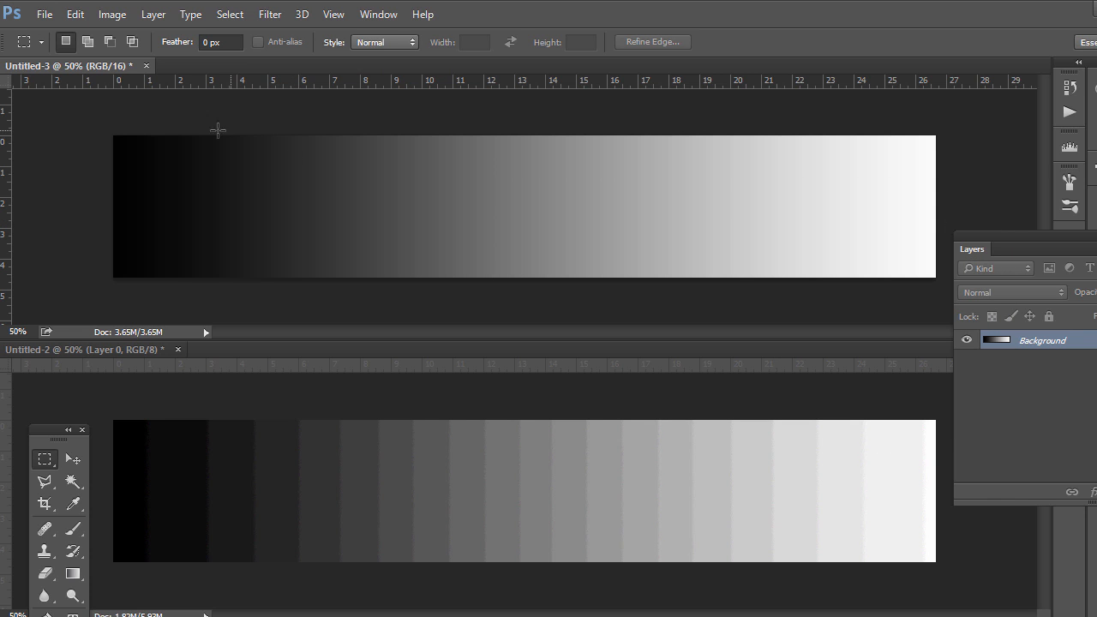
- Compare the banding of the re-expanded gradients by switching between the 8 bit Untitled-2 and 16 bit Untitled-3 documents
left_click(179, 395)
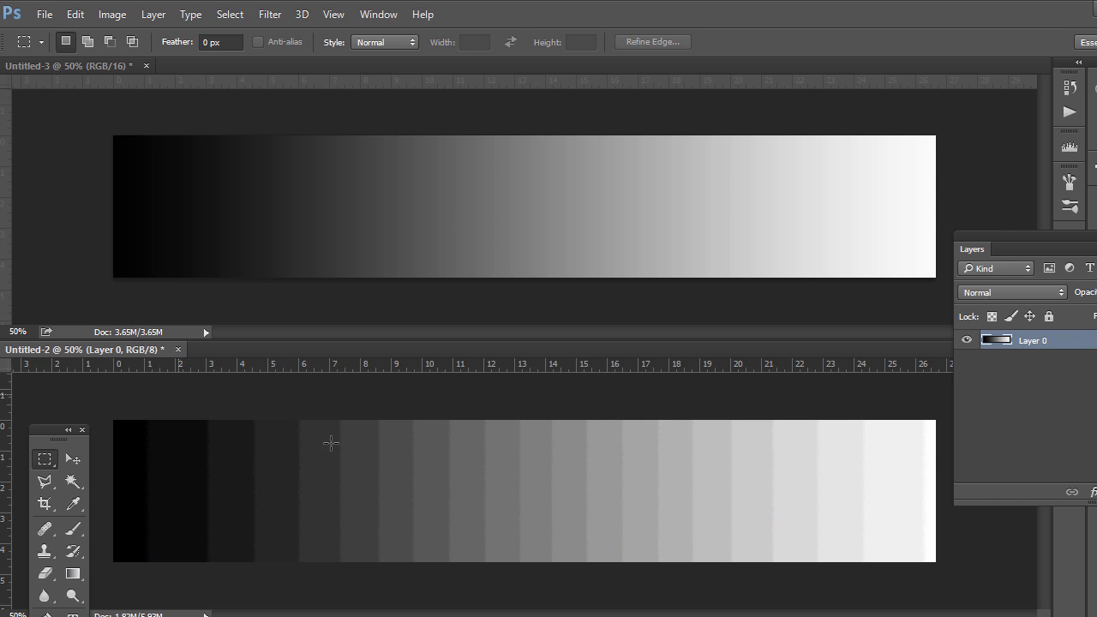
left_click(240, 118)
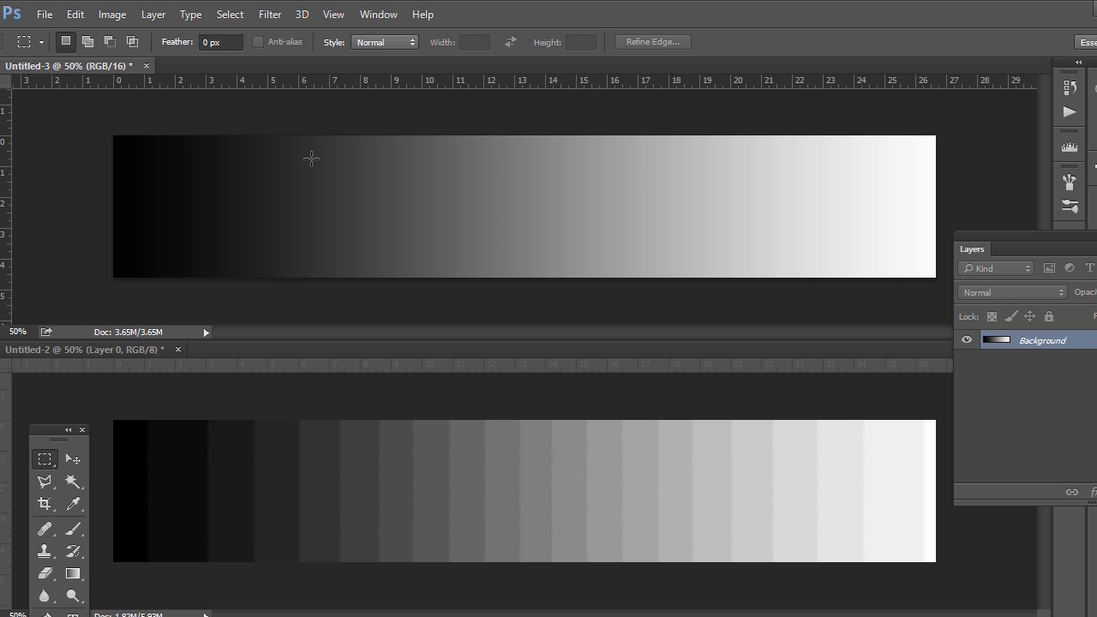
left_click(401, 387)
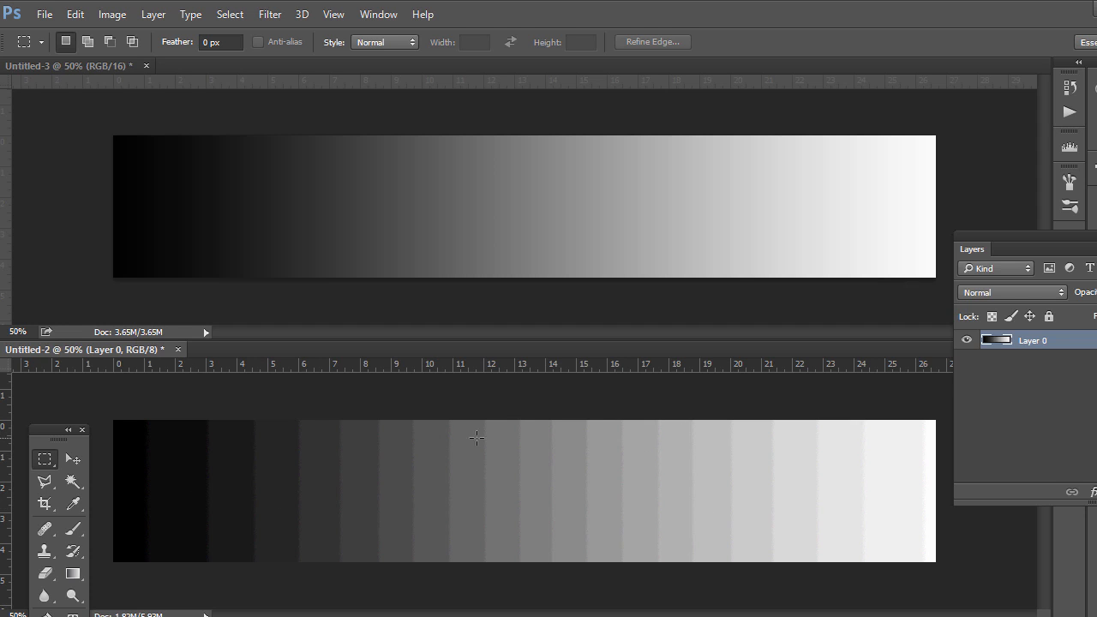
left_click(309, 168)
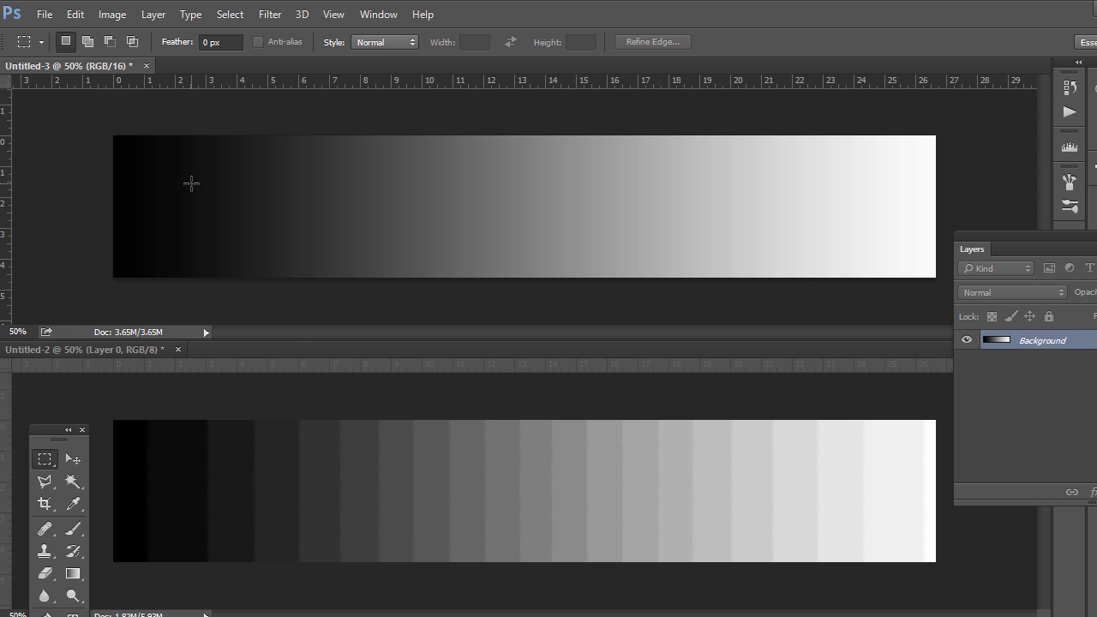
left_click(325, 454)
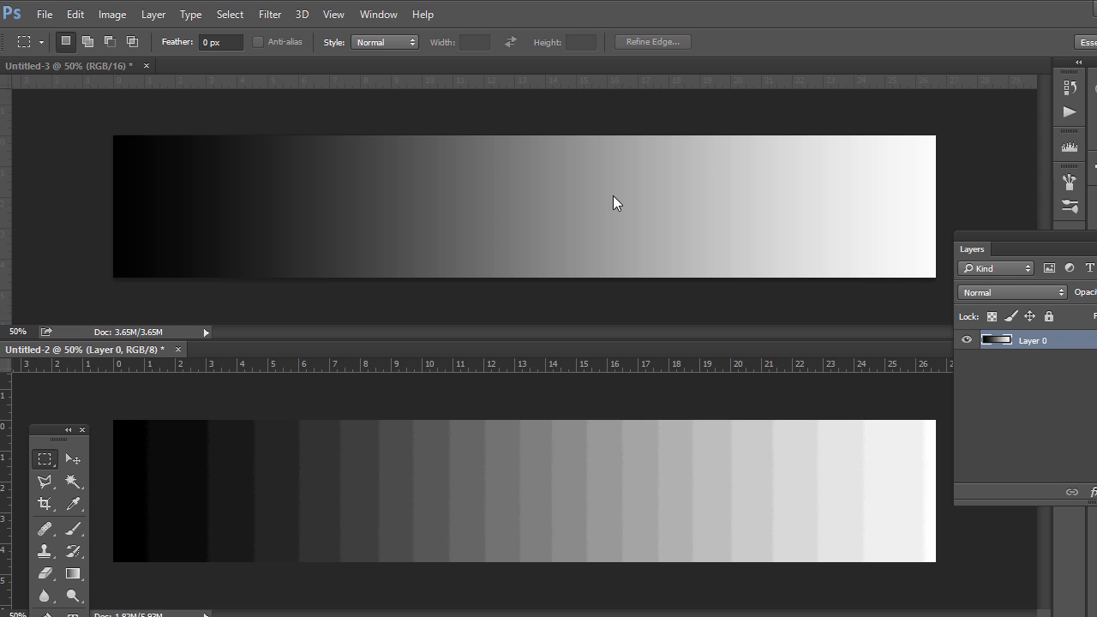
- Show the color mode and bits per channel options for the 16 bit document Untitled-3
left_click(614, 118)
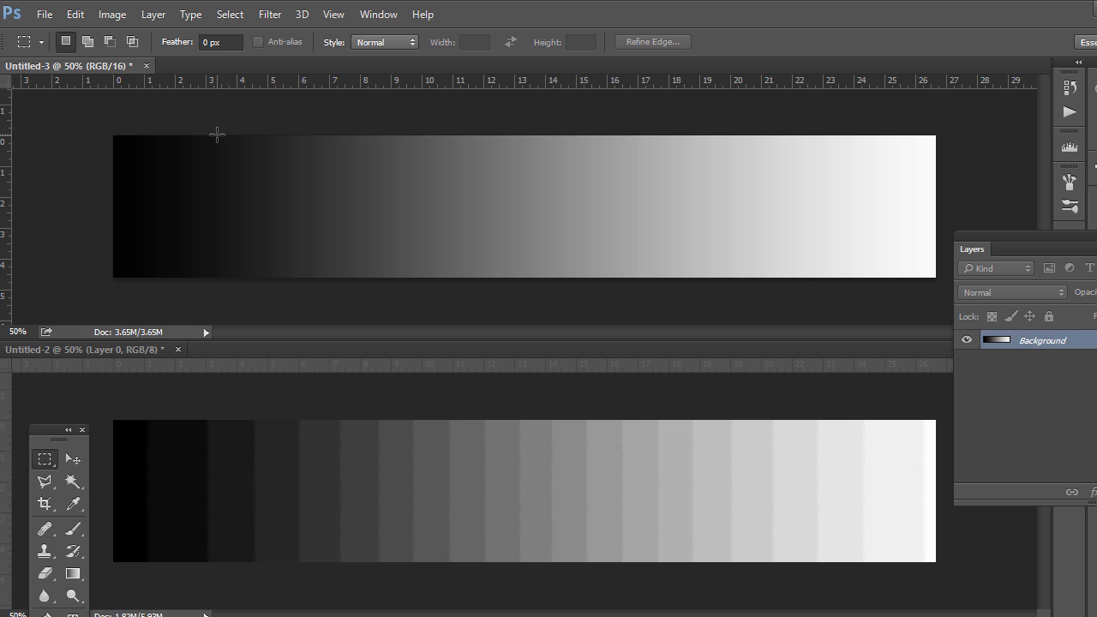
left_click(111, 15)
mouse_move(143, 35)
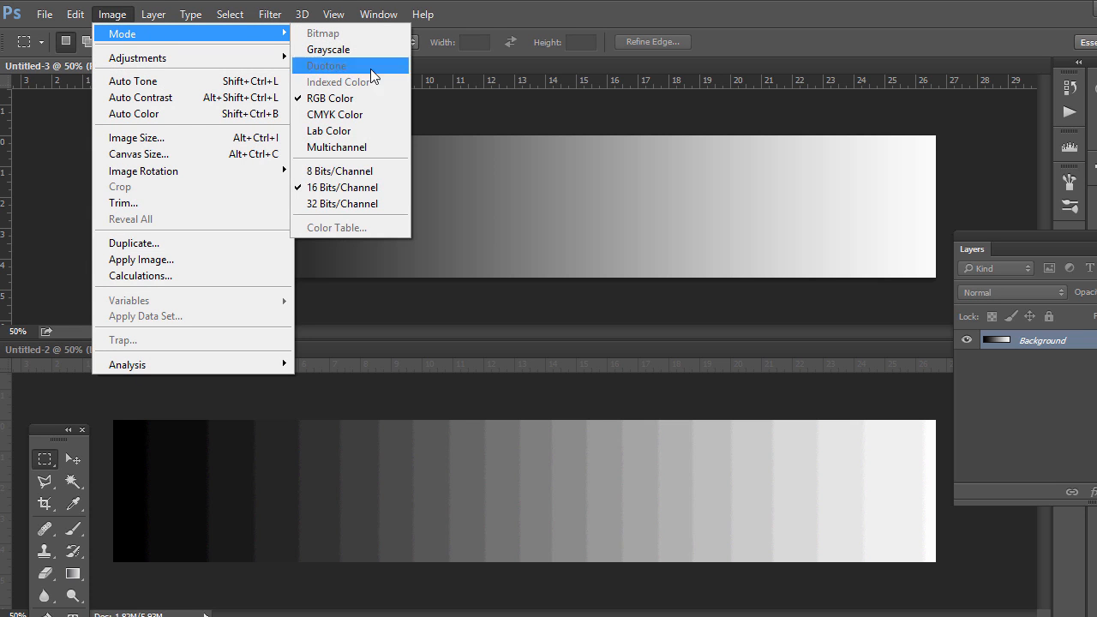